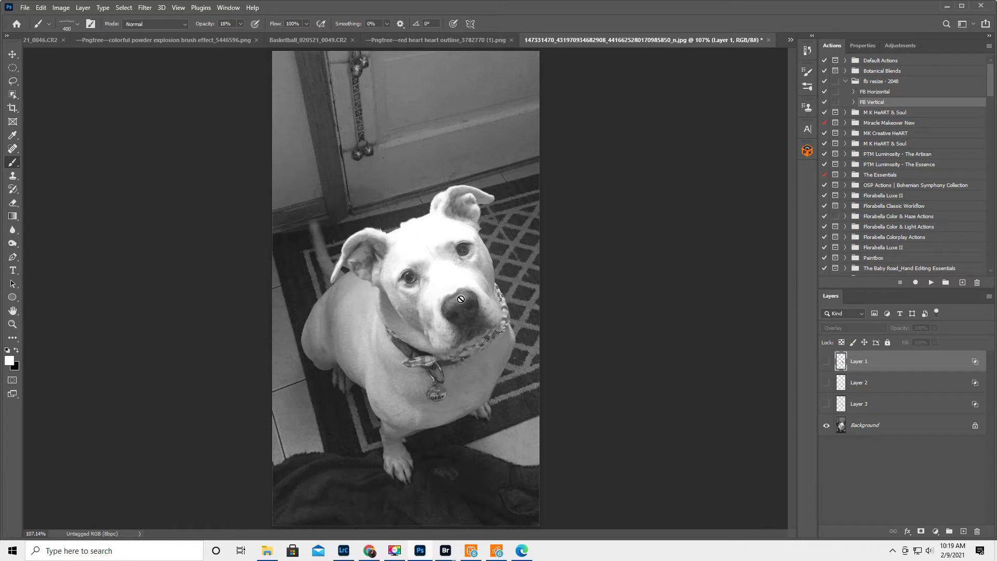
Step: Zoom in on the dog's nose and preview the effects on Layer 3, Layer 2 and Layer 1 one at a time
{"action": "left_click", "coordinate": [13, 324]}
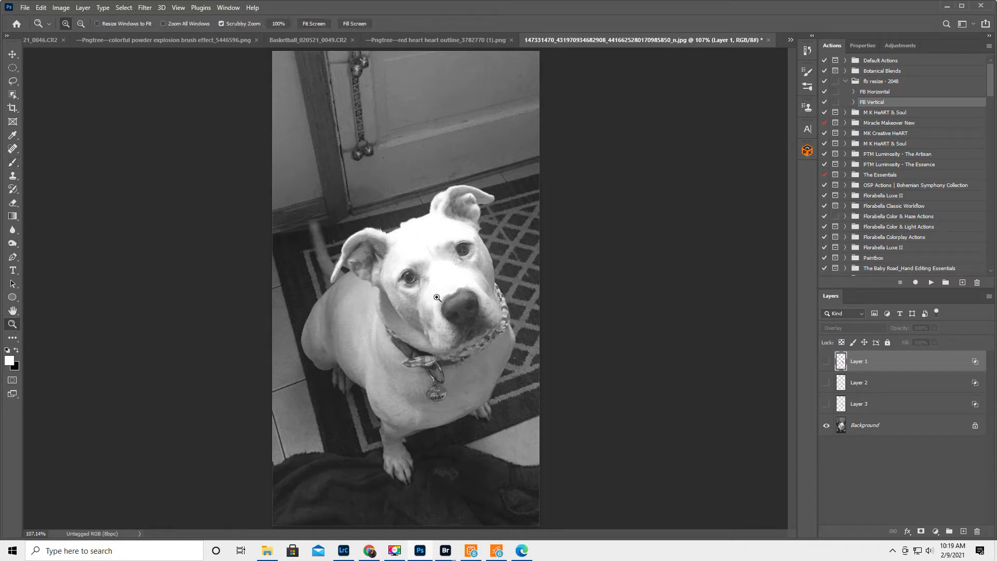
{"action": "left_click", "coordinate": [466, 316]}
{"action": "left_click", "coordinate": [467, 316]}
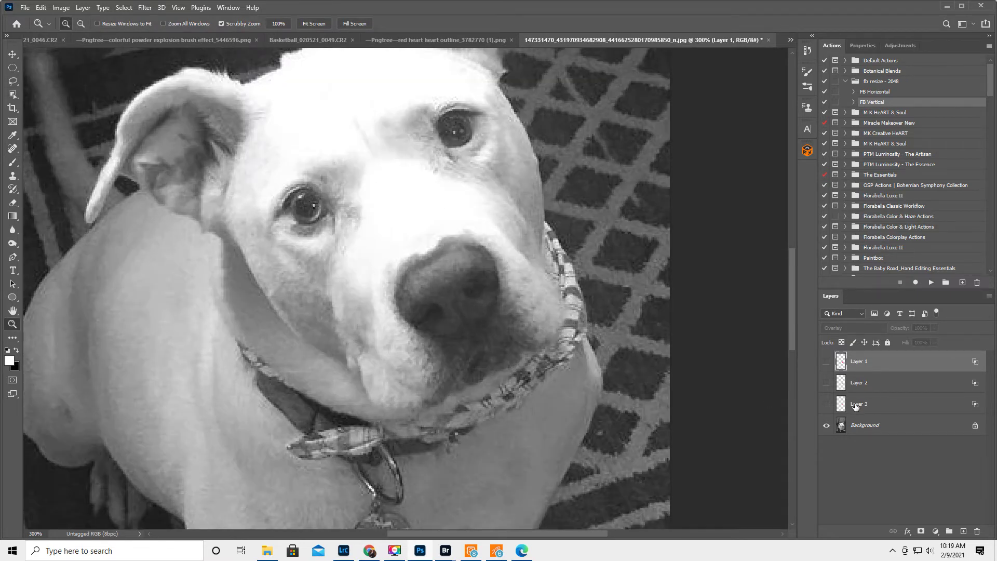
{"action": "left_click", "coordinate": [826, 404]}
{"action": "left_click", "coordinate": [826, 405]}
{"action": "left_click", "coordinate": [827, 382]}
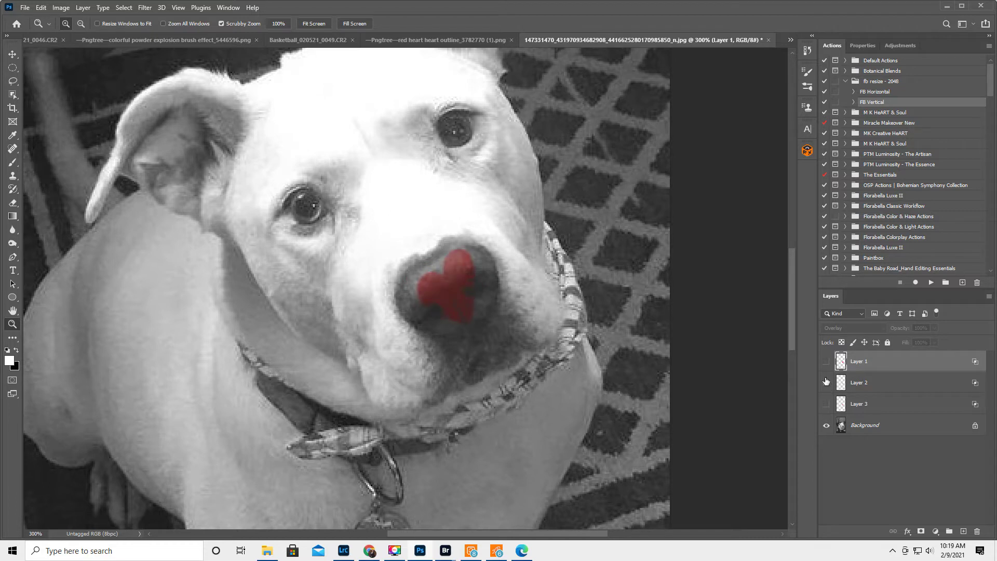
{"action": "left_click", "coordinate": [826, 382]}
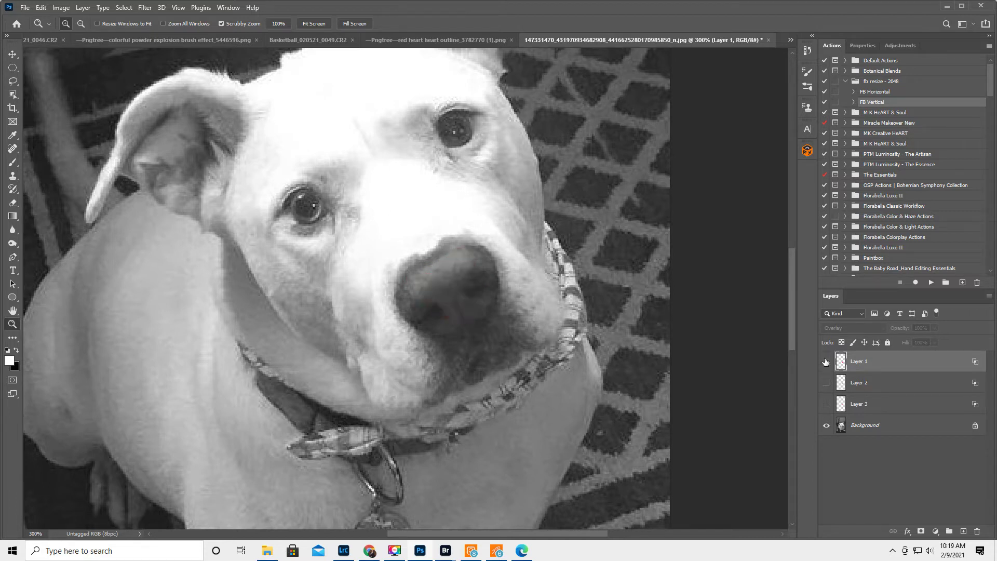
{"action": "left_click", "coordinate": [827, 362]}
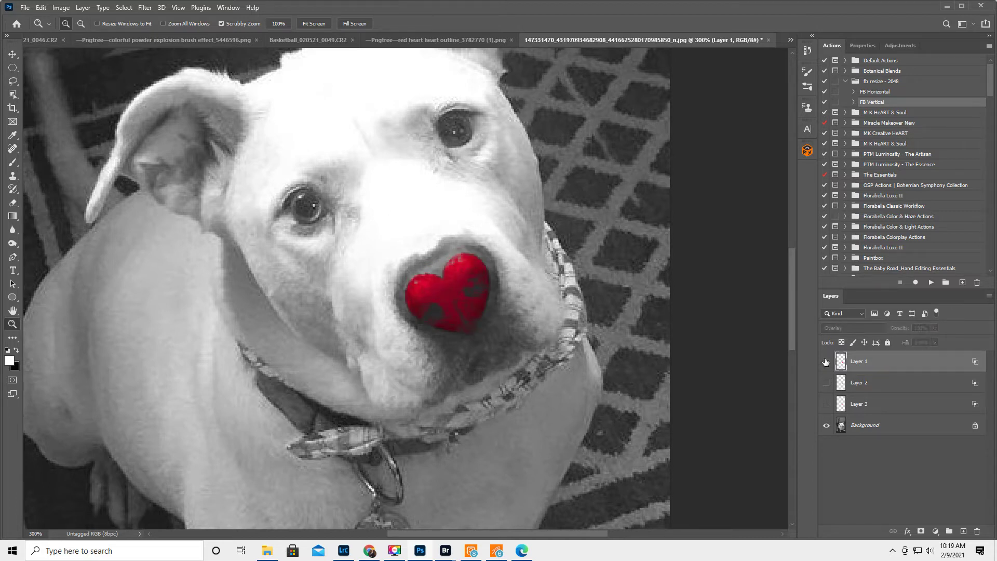
{"action": "left_click", "coordinate": [826, 362]}
{"action": "left_click", "coordinate": [827, 404]}
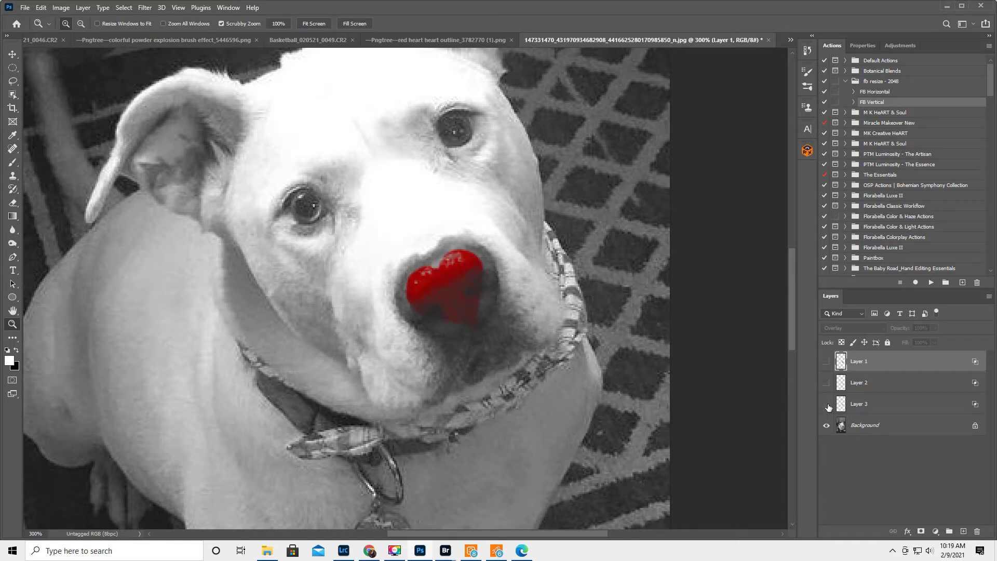
{"action": "left_click", "coordinate": [827, 404]}
{"action": "left_click", "coordinate": [826, 362]}
{"action": "left_click", "coordinate": [826, 361]}
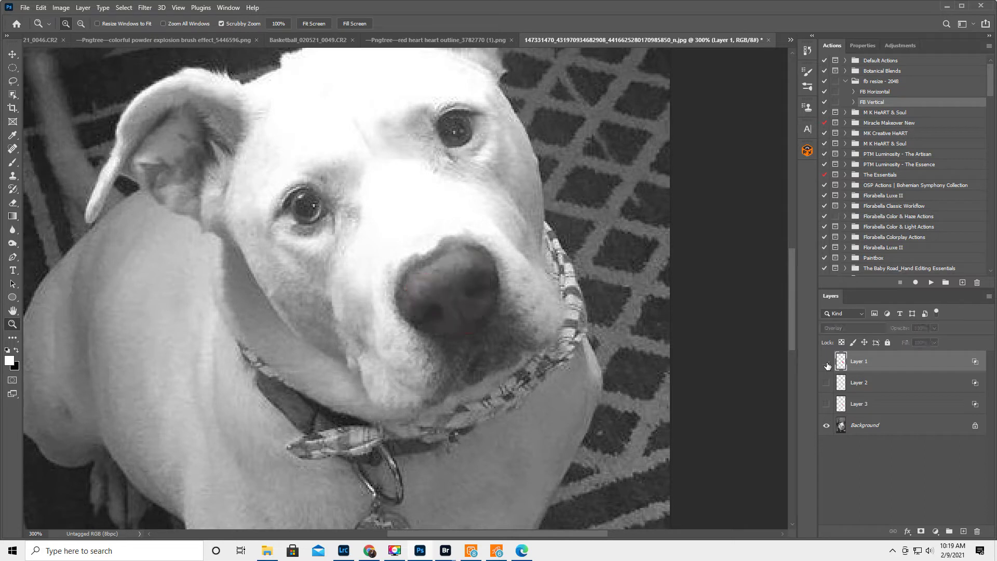
Step: Copy the red heart from the Pngtree heart image into the dog photo as a new layer
{"action": "left_click", "coordinate": [418, 42]}
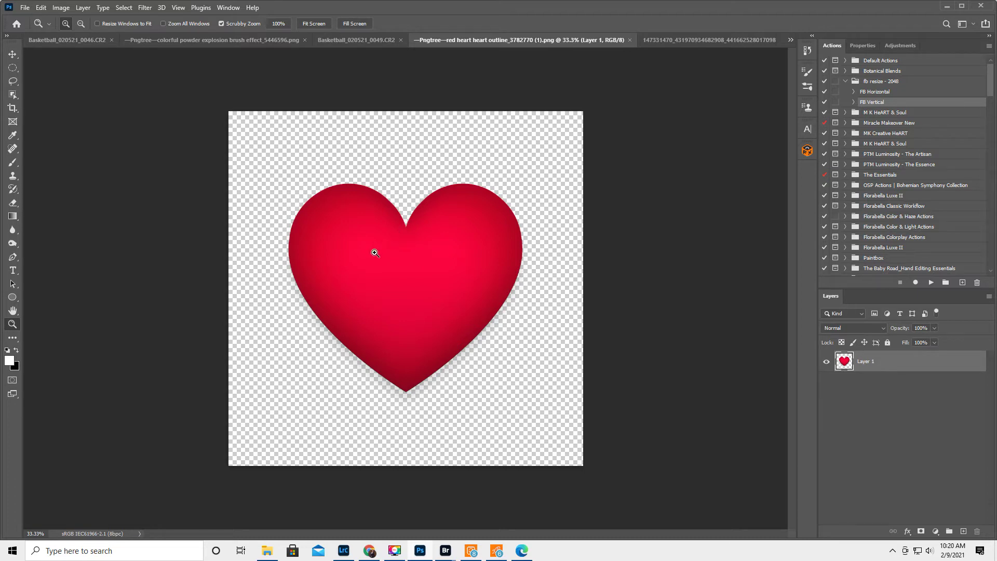
{"action": "left_click", "coordinate": [12, 55]}
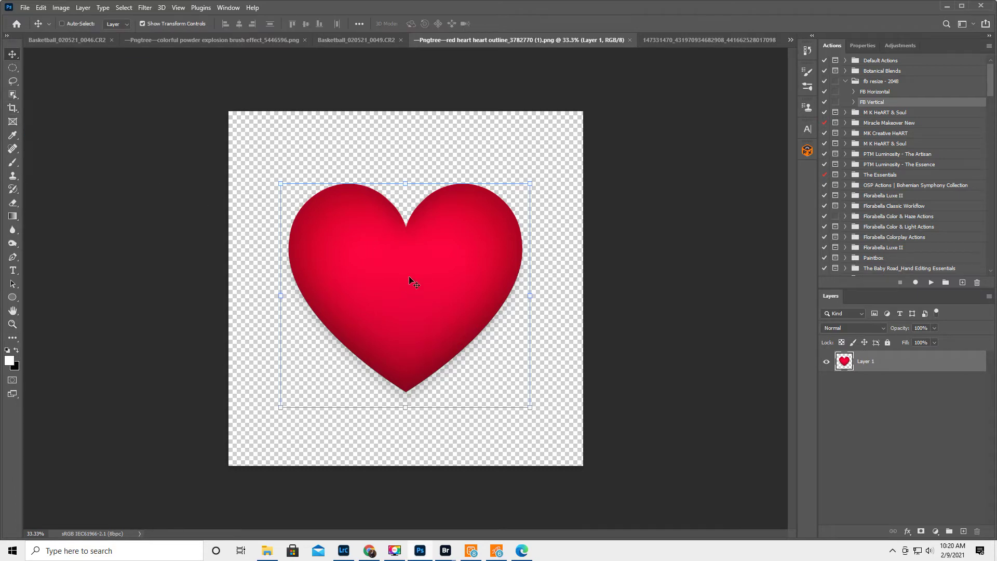
{"action": "left_click_drag", "start_coordinate": [386, 300], "coordinate": [493, 275]}
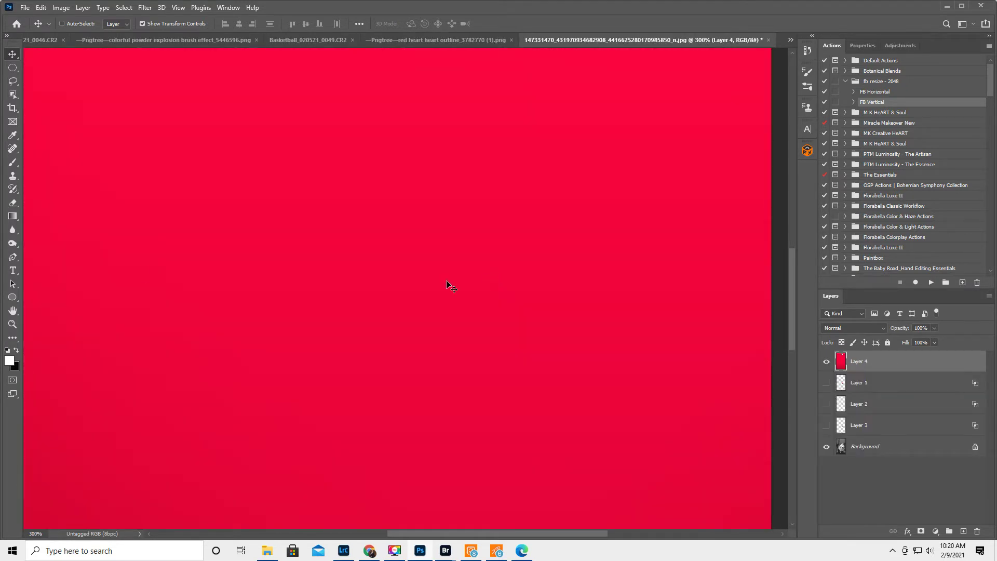
Step: Scale the oversized heart down to a small size and place it over the dog's nose
{"action": "left_click", "coordinate": [13, 323]}
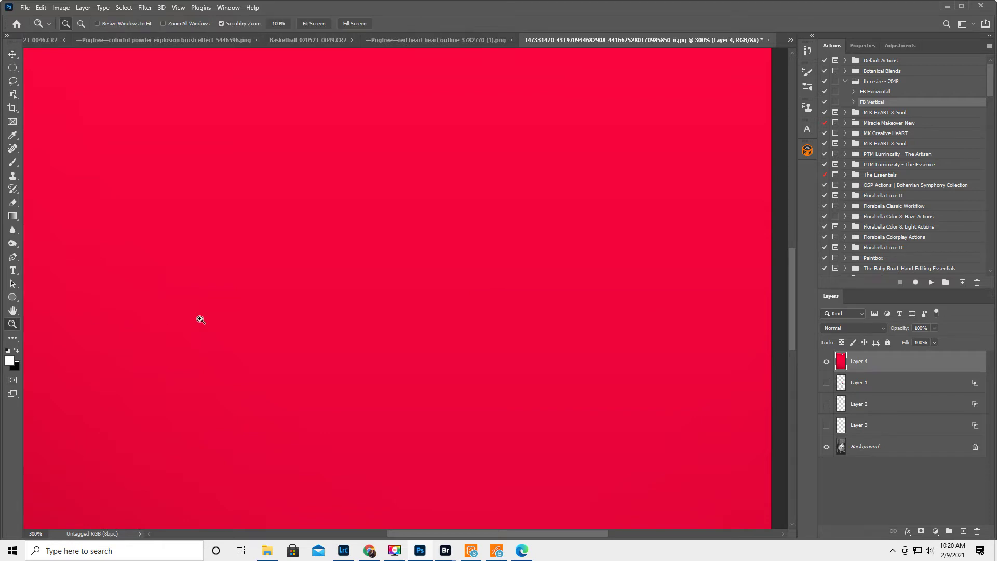
{"action": "left_click", "coordinate": [323, 301], "text": "alt"}
{"action": "left_click", "coordinate": [323, 301], "text": "alt"}
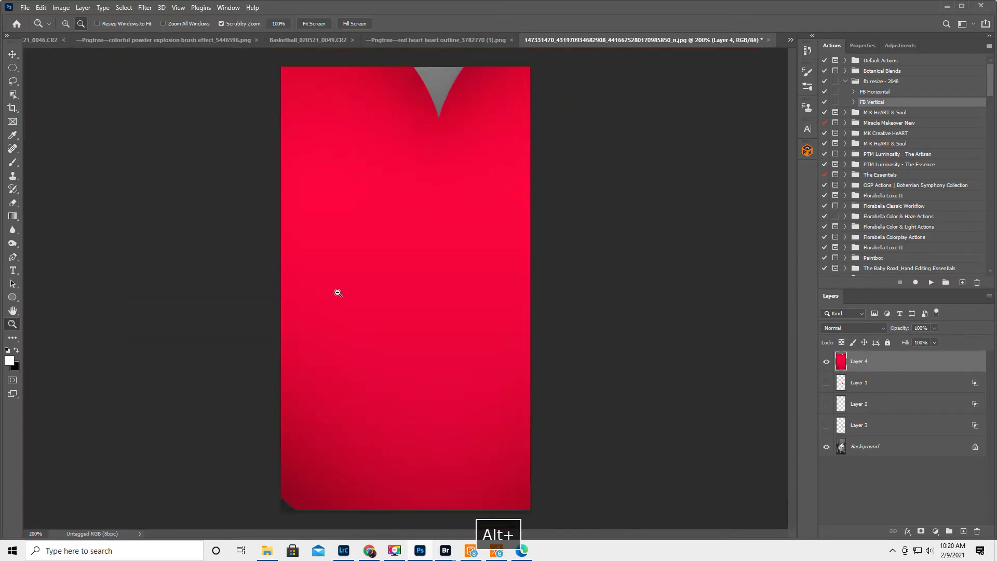
{"action": "left_click", "coordinate": [13, 53]}
{"action": "left_click_drag", "start_coordinate": [61, 324], "coordinate": [592, 335]}
{"action": "left_click_drag", "start_coordinate": [683, 326], "coordinate": [402, 338]}
{"action": "left_click_drag", "start_coordinate": [418, 448], "coordinate": [460, 304]}
{"action": "key", "text": "Return"}
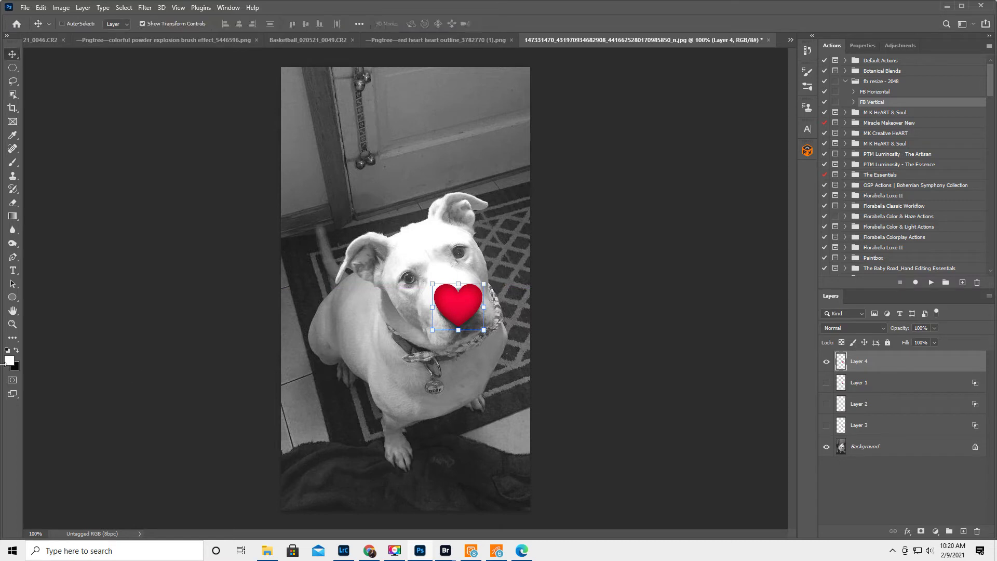
Step: Shrink the heart to about 49%, rotate it counterclockwise to match the tilt of the head, and centre it on the dog's nose
{"action": "left_click", "coordinate": [13, 323]}
{"action": "left_click", "coordinate": [485, 308]}
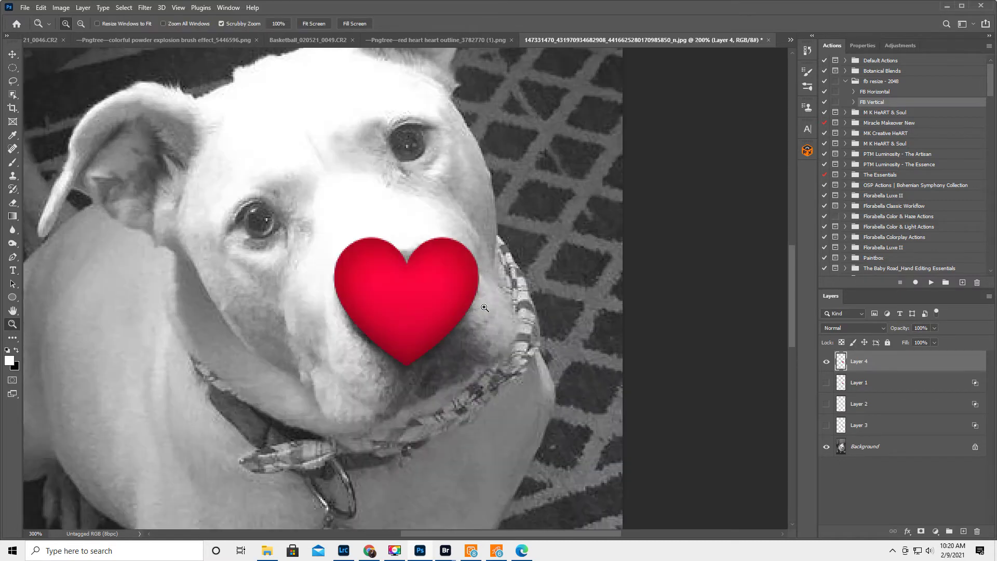
{"action": "left_click", "coordinate": [485, 308]}
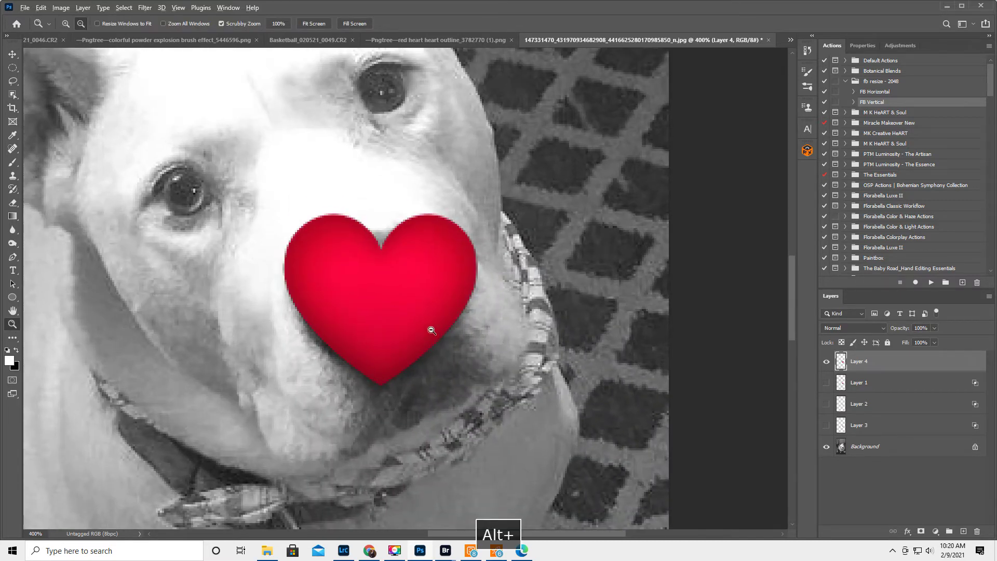
{"action": "left_click", "coordinate": [434, 338], "text": "alt"}
{"action": "left_click", "coordinate": [13, 54]}
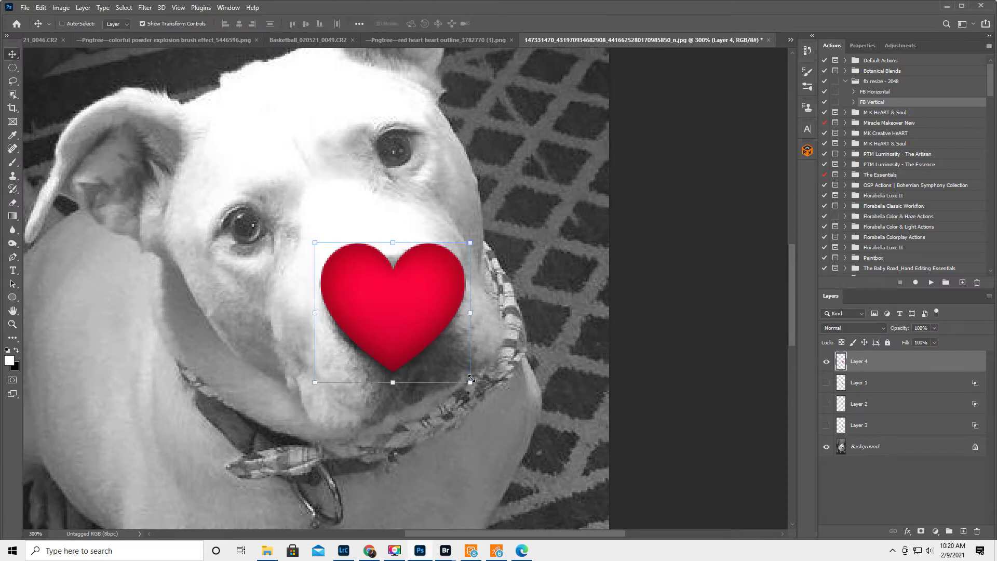
{"action": "left_click_drag", "start_coordinate": [402, 353], "coordinate": [387, 320]}
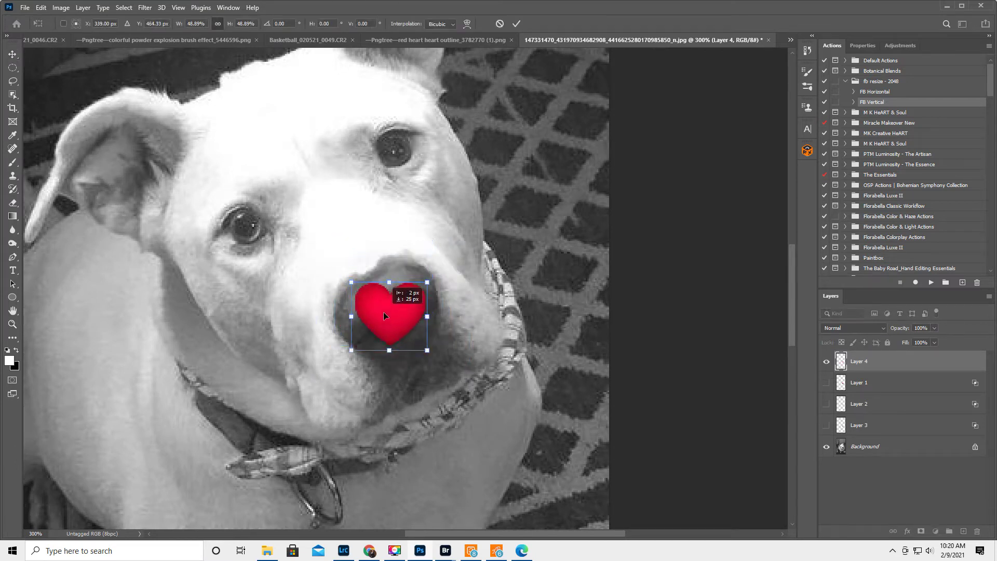
{"action": "left_click_drag", "start_coordinate": [431, 357], "coordinate": [458, 334]}
{"action": "left_click_drag", "start_coordinate": [388, 314], "coordinate": [394, 310]}
{"action": "key", "text": "Return"}
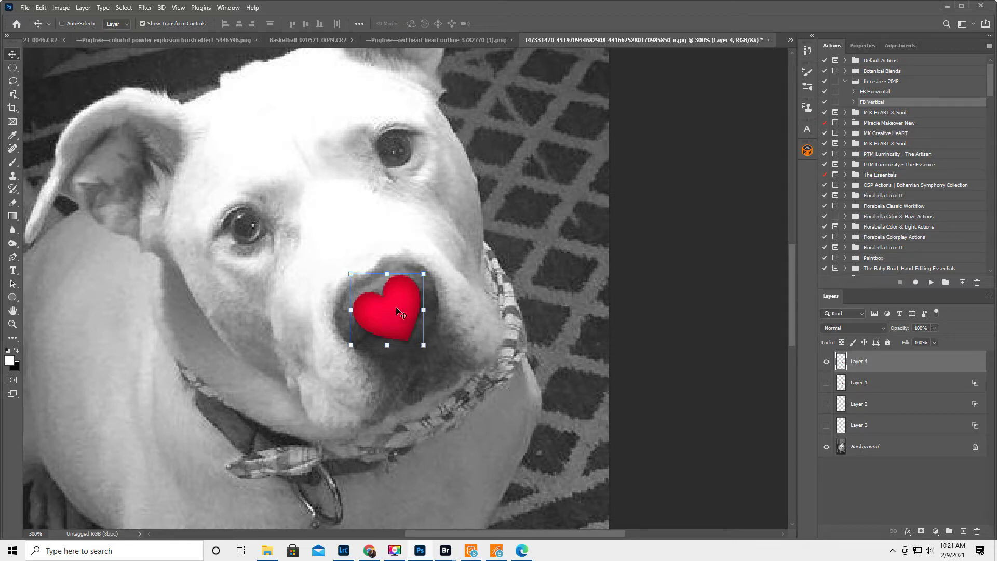
Step: Compare the photo with and without the heart, and set the heart layer's blend mode to Overlay
{"action": "left_click", "coordinate": [842, 328]}
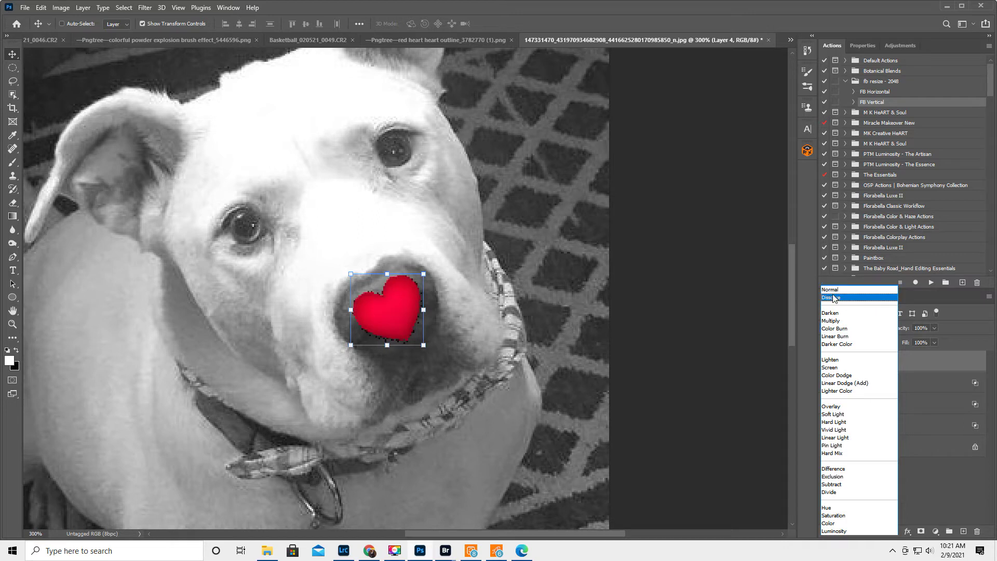
{"action": "left_click", "coordinate": [916, 363]}
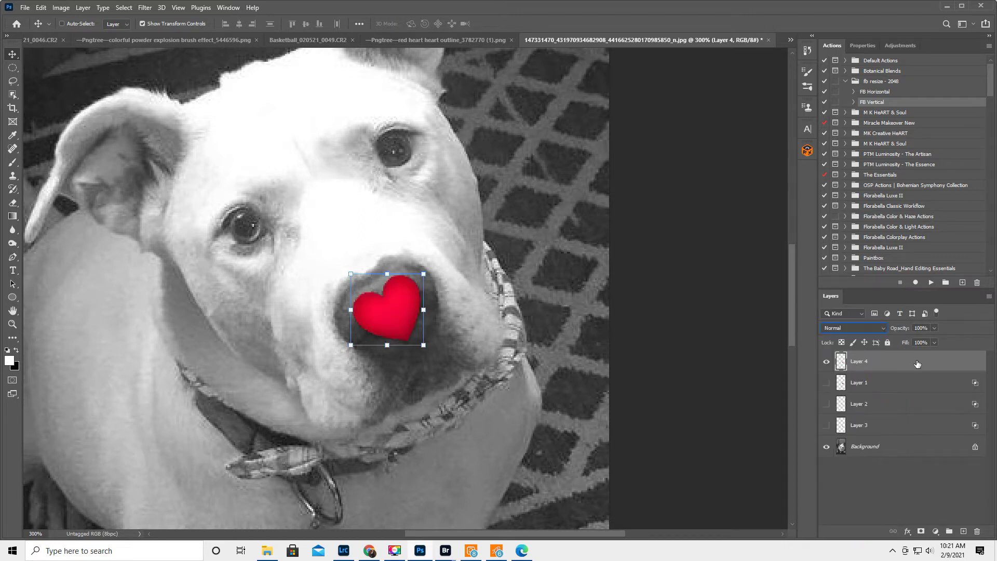
{"action": "left_click", "coordinate": [826, 362]}
{"action": "left_click", "coordinate": [826, 363]}
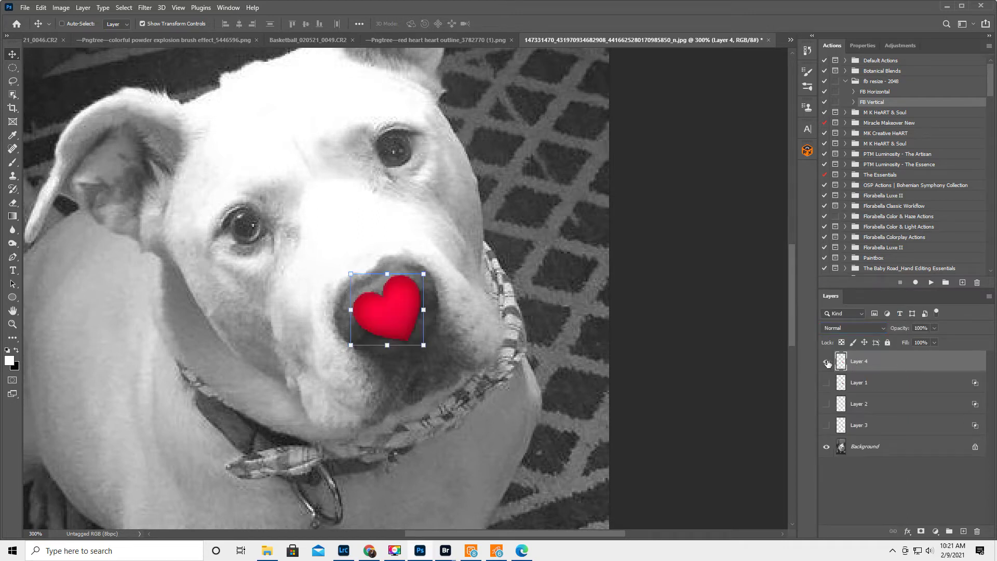
{"action": "left_click", "coordinate": [846, 327]}
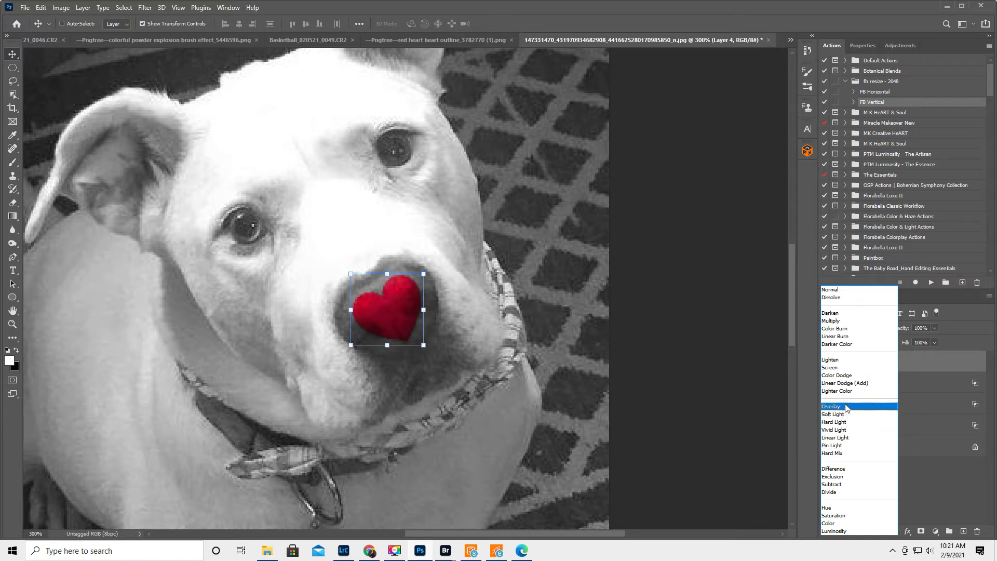
{"action": "left_click", "coordinate": [844, 406]}
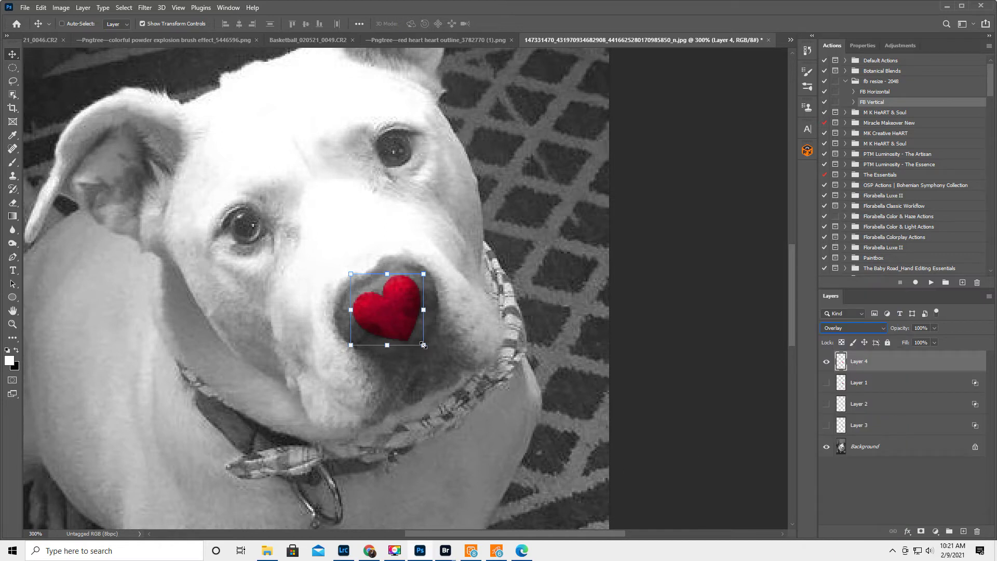
Step: Enlarge the heart slightly so it fills more of the dog's nose
{"action": "left_click_drag", "start_coordinate": [424, 345], "coordinate": [410, 330]}
{"action": "key", "text": "Return"}
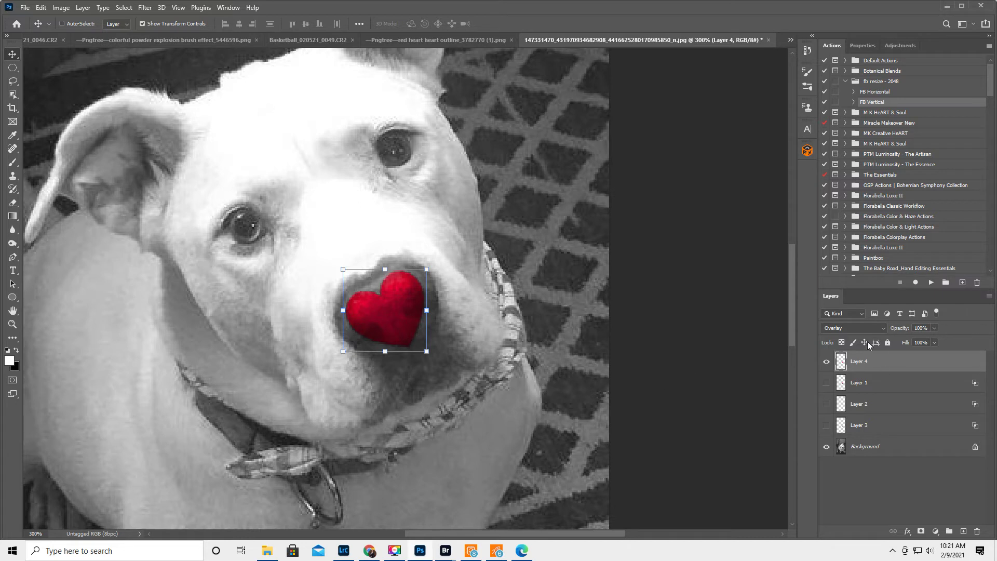
{"action": "left_click", "coordinate": [919, 328]}
{"action": "key", "text": "Return"}
Step: Rename the heart layer to "PNGTree Overlay"
{"action": "double_click", "coordinate": [858, 362]}
{"action": "type", "text": "PNGTree Overlay"}
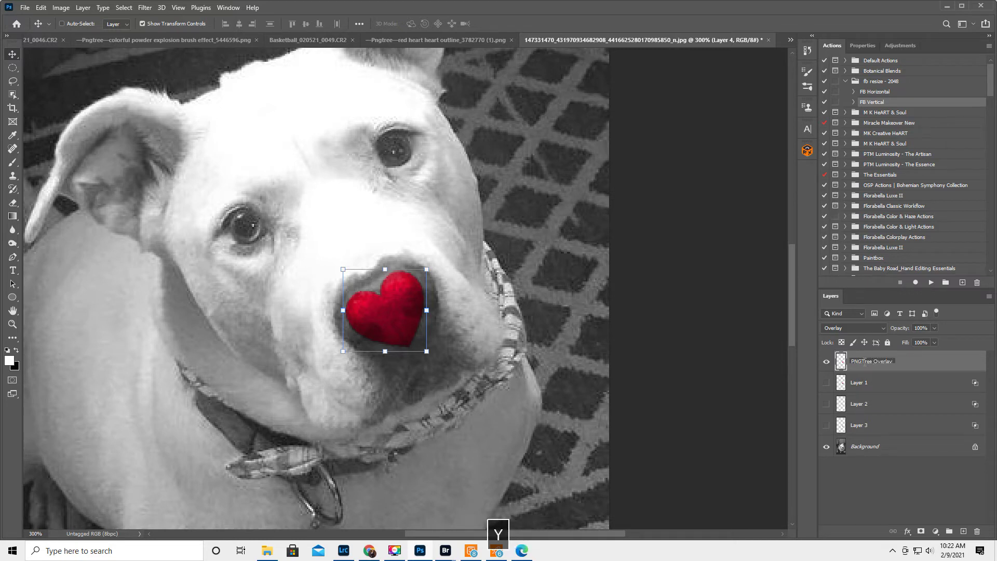
{"action": "key", "text": "Return"}
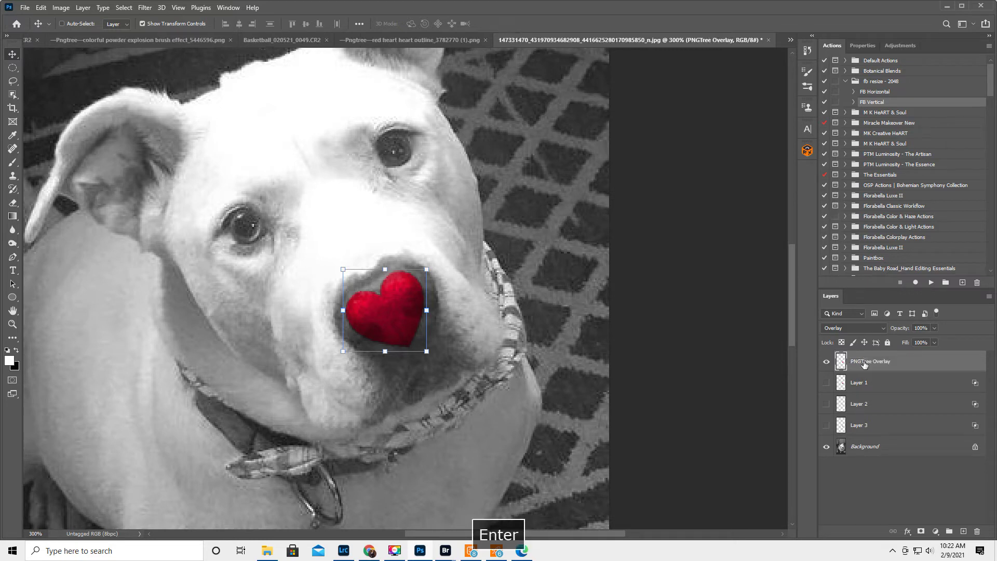
Step: In the PNGTree Overlay layer's Blend If options, split the Underlying Layer shadows to 38/68 and the highlights to 144/150
{"action": "double_click", "coordinate": [946, 363]}
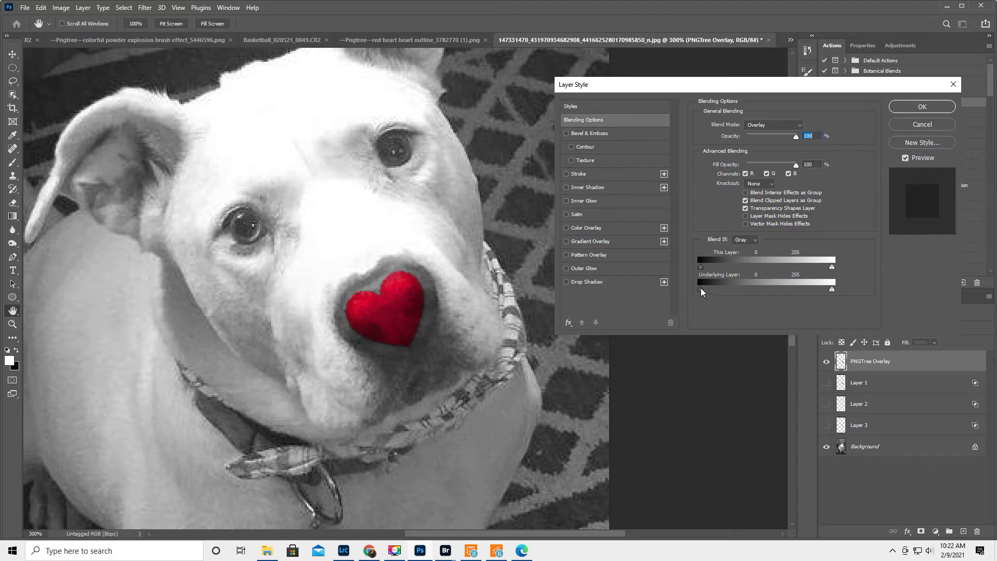
{"action": "mouse_move", "coordinate": [714, 289]}
{"action": "left_mouse_down"}
{"action": "mouse_move", "coordinate": [731, 289]}
{"action": "mouse_move", "coordinate": [721, 290]}
{"action": "left_mouse_up"}
{"action": "left_click", "coordinate": [720, 289], "text": "alt"}
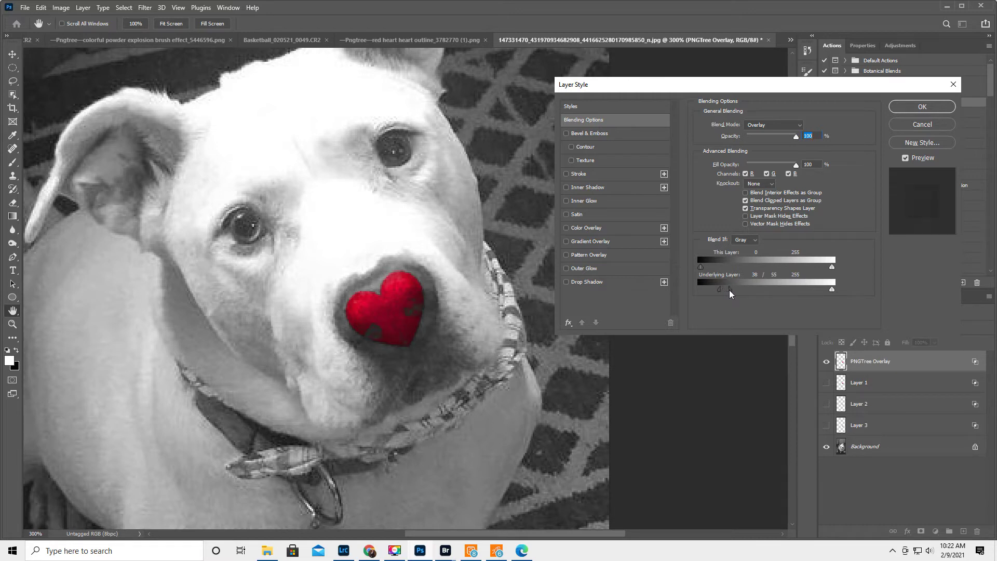
{"action": "left_click_drag", "start_coordinate": [734, 290], "coordinate": [740, 291]}
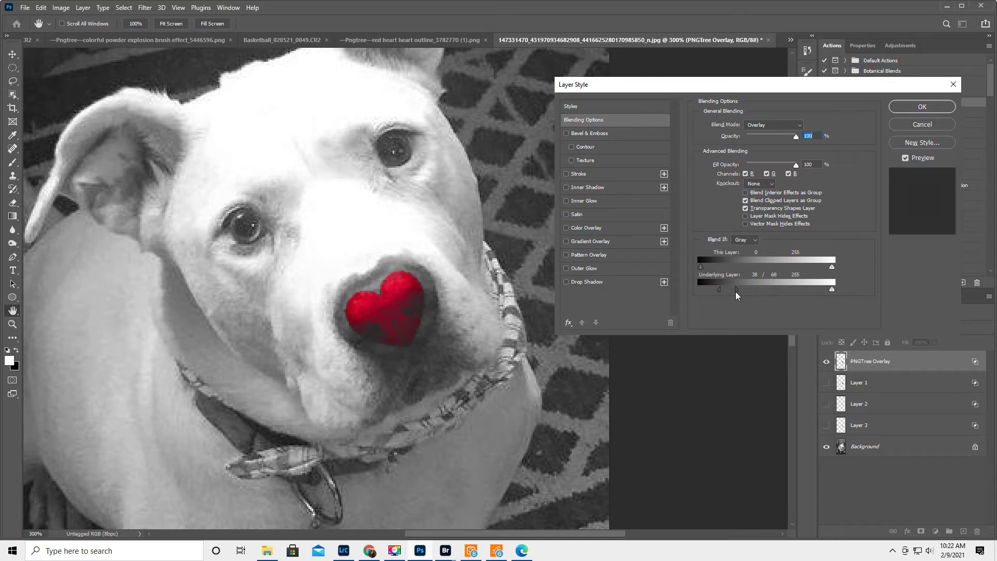
{"action": "left_click_drag", "start_coordinate": [831, 293], "coordinate": [778, 304]}
{"action": "key", "text": "alt"}
{"action": "left_click_drag", "start_coordinate": [777, 292], "coordinate": [776, 294]}
{"action": "left_click_drag", "start_coordinate": [774, 295], "coordinate": [776, 294]}
Step: Split the This Layer Blend If shadows to 7/86 and highlights to 55/137, and apply the layer style
{"action": "left_click_drag", "start_coordinate": [701, 271], "coordinate": [702, 270]}
{"action": "key", "text": "alt"}
{"action": "left_click_drag", "start_coordinate": [705, 269], "coordinate": [745, 269]}
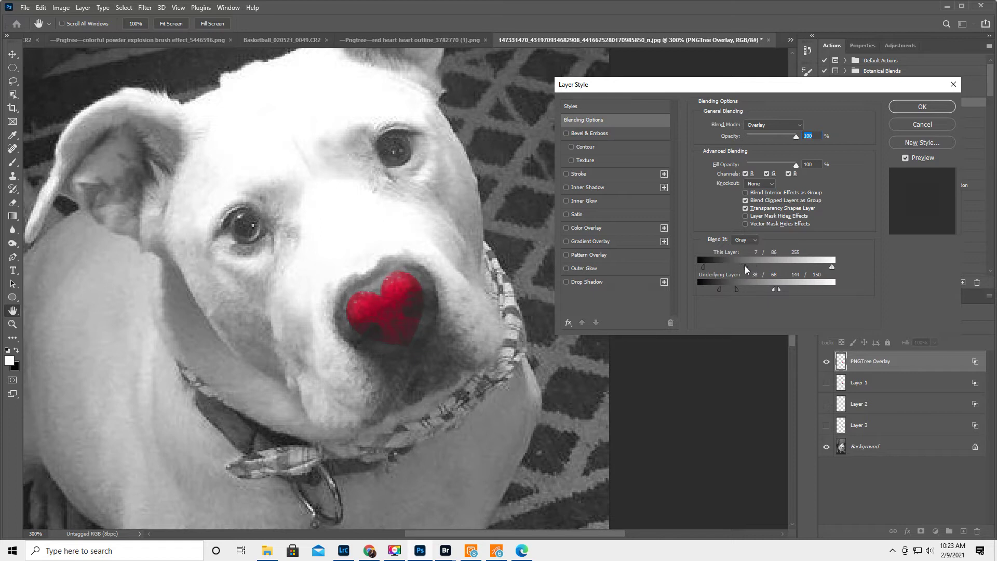
{"action": "left_click_drag", "start_coordinate": [831, 267], "coordinate": [772, 271]}
{"action": "key", "text": "alt"}
{"action": "left_click_drag", "start_coordinate": [772, 270], "coordinate": [730, 279]}
{"action": "left_click", "coordinate": [938, 107]}
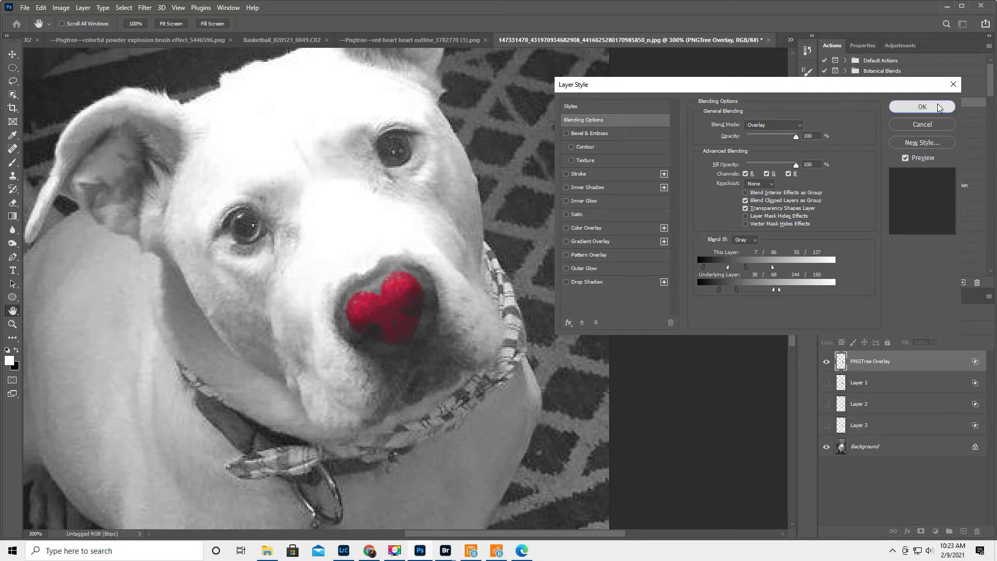
Step: Lower the PNGTree Overlay layer's opacity to 98%
{"action": "key", "text": "v"}
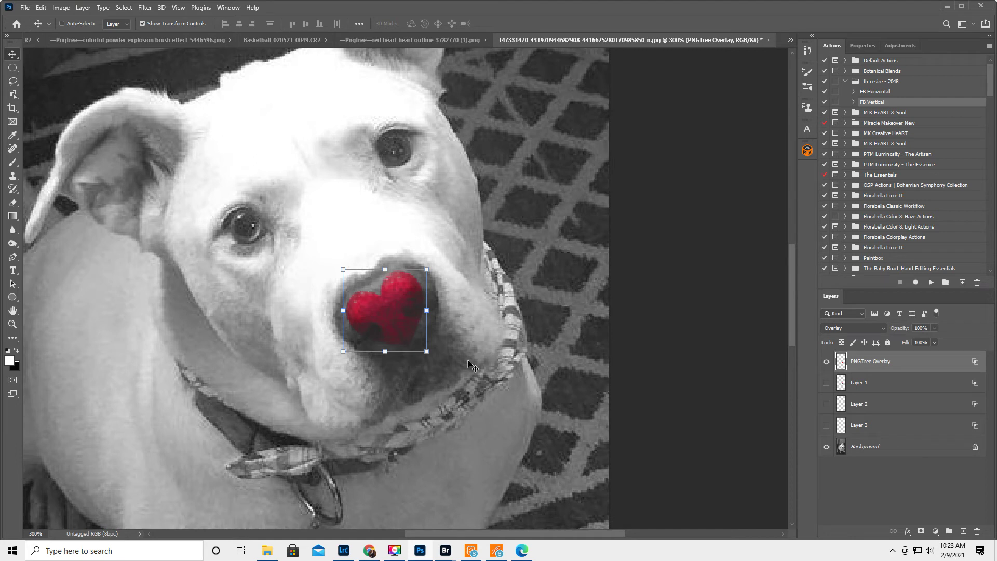
{"action": "left_click", "coordinate": [13, 324]}
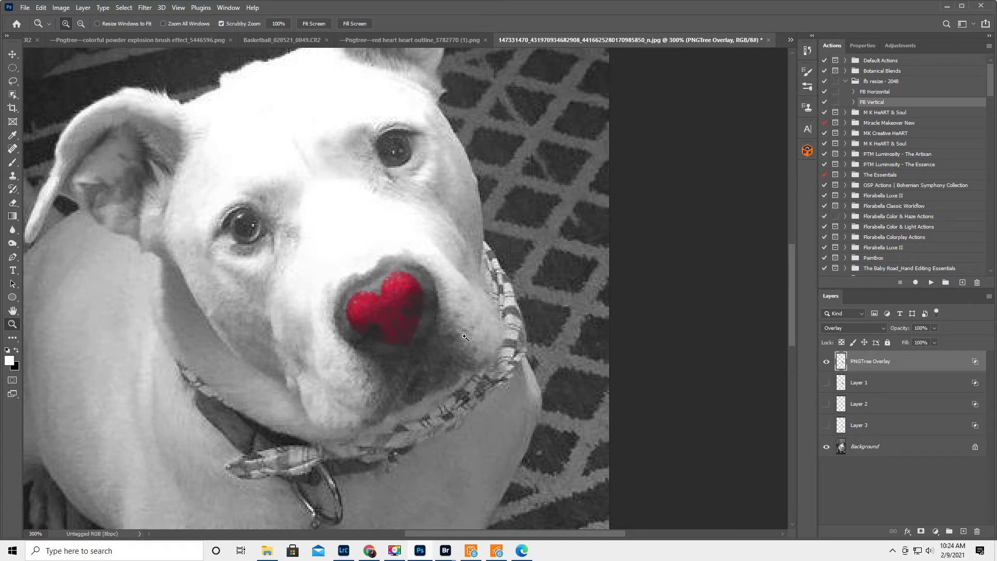
{"action": "left_click_drag", "start_coordinate": [901, 332], "coordinate": [894, 335]}
Step: Rotate the overlay heart 2.36° clockwise and nudge it into place on the dog's nose
{"action": "left_click", "coordinate": [12, 55]}
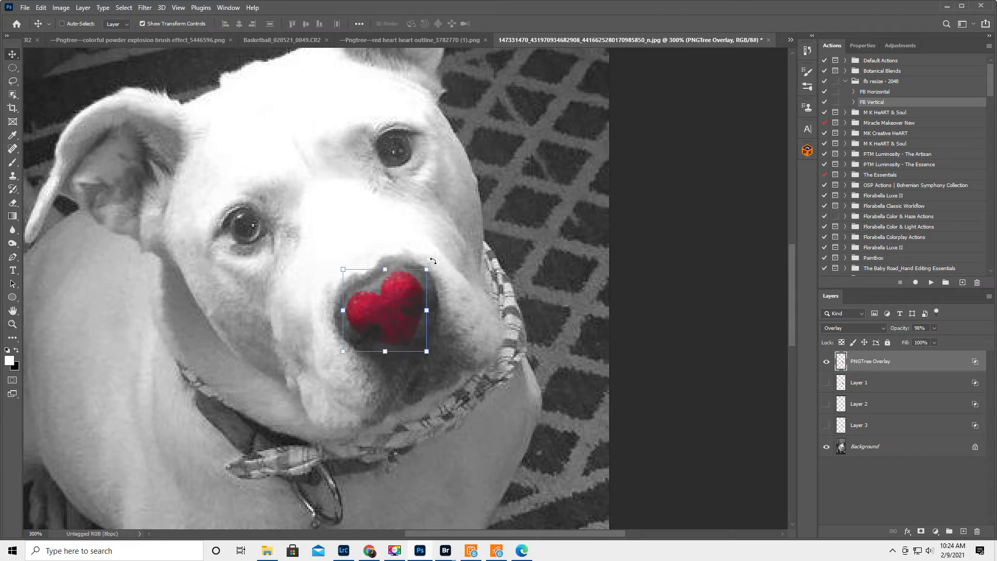
{"action": "left_click_drag", "start_coordinate": [437, 259], "coordinate": [456, 247]}
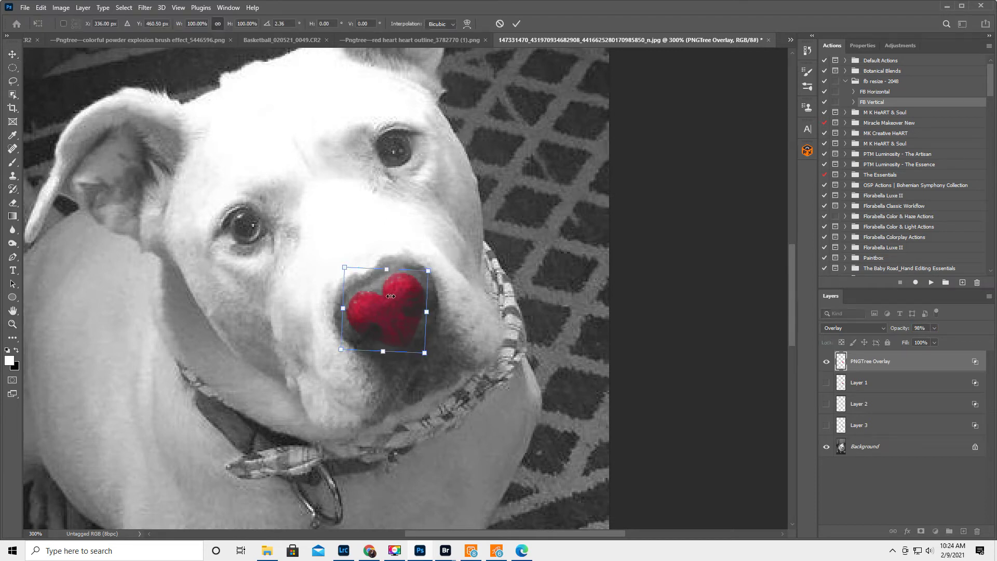
{"action": "mouse_move", "coordinate": [397, 320]}
{"action": "left_mouse_down"}
{"action": "mouse_move", "coordinate": [400, 311]}
{"action": "mouse_move", "coordinate": [396, 319]}
{"action": "left_mouse_up"}
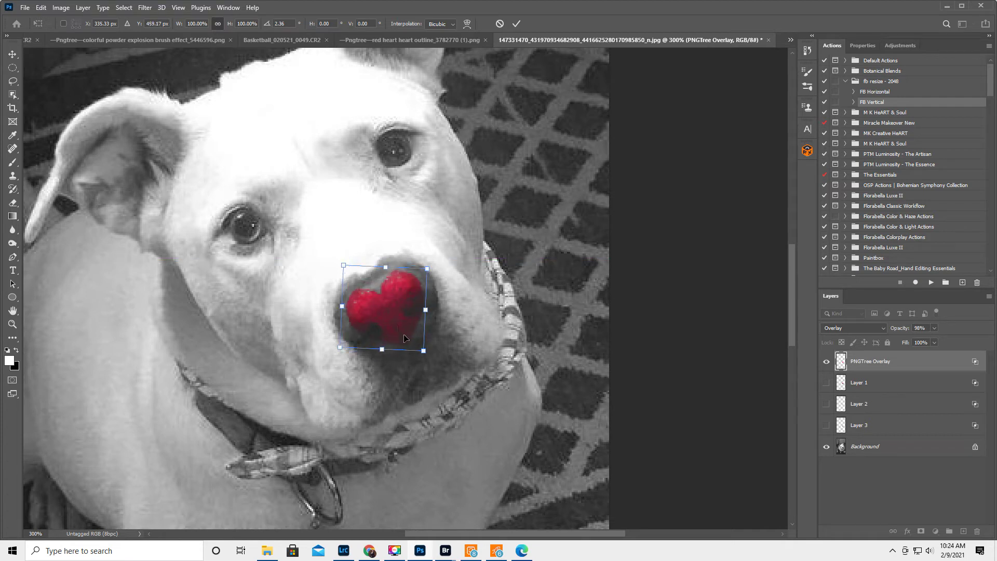
{"action": "left_click", "coordinate": [13, 325]}
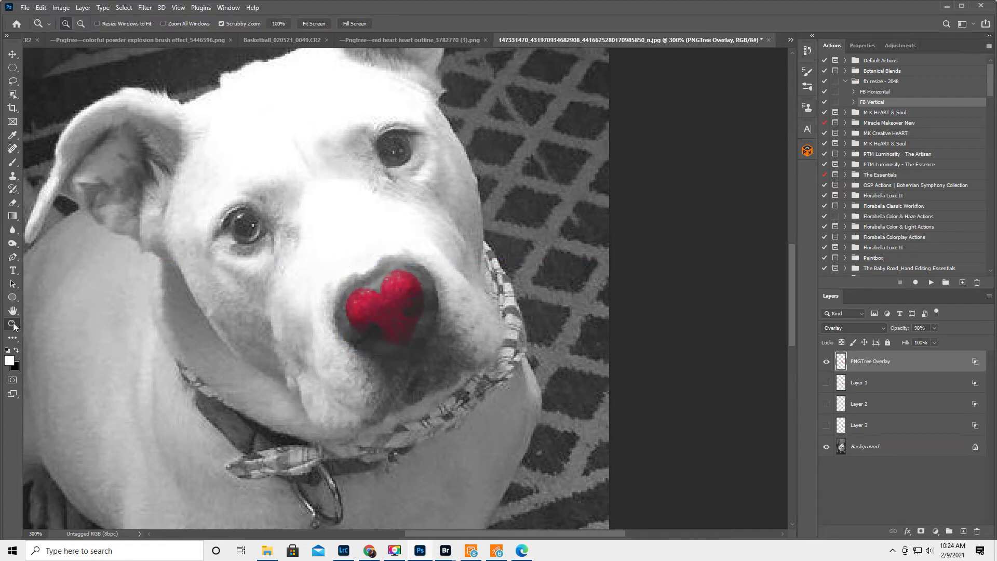
Step: Hide the PNGTree Overlay layer, preview Layer 1 against the whole photo, and show Layer 2 instead
{"action": "double_click", "coordinate": [13, 310]}
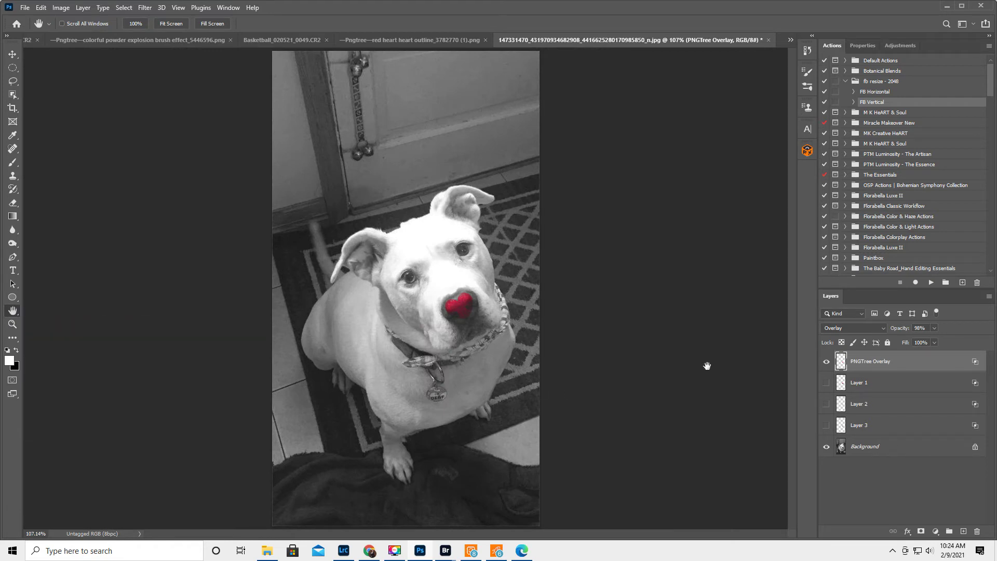
{"action": "left_click", "coordinate": [826, 361]}
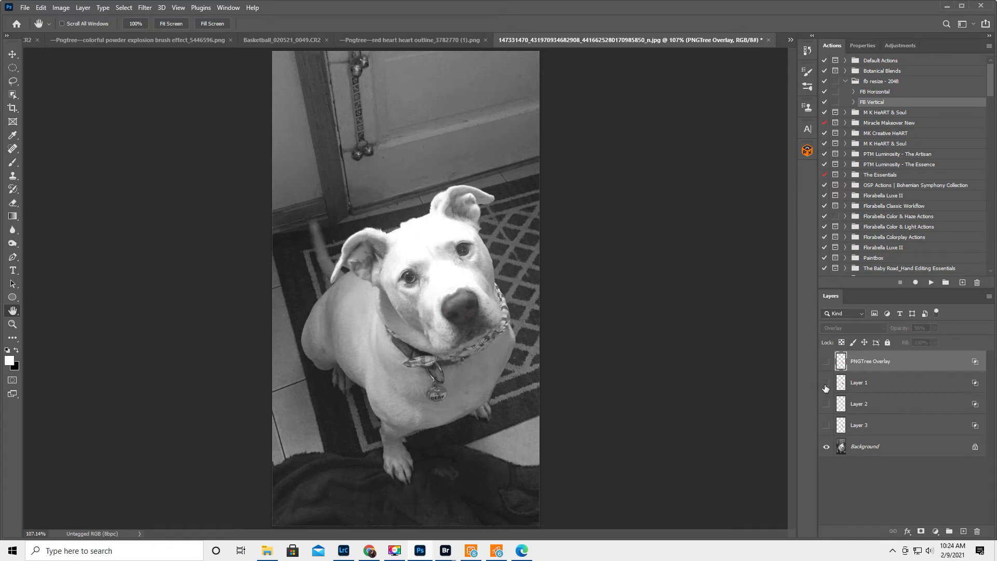
{"action": "left_click", "coordinate": [827, 382]}
{"action": "left_click", "coordinate": [827, 383]}
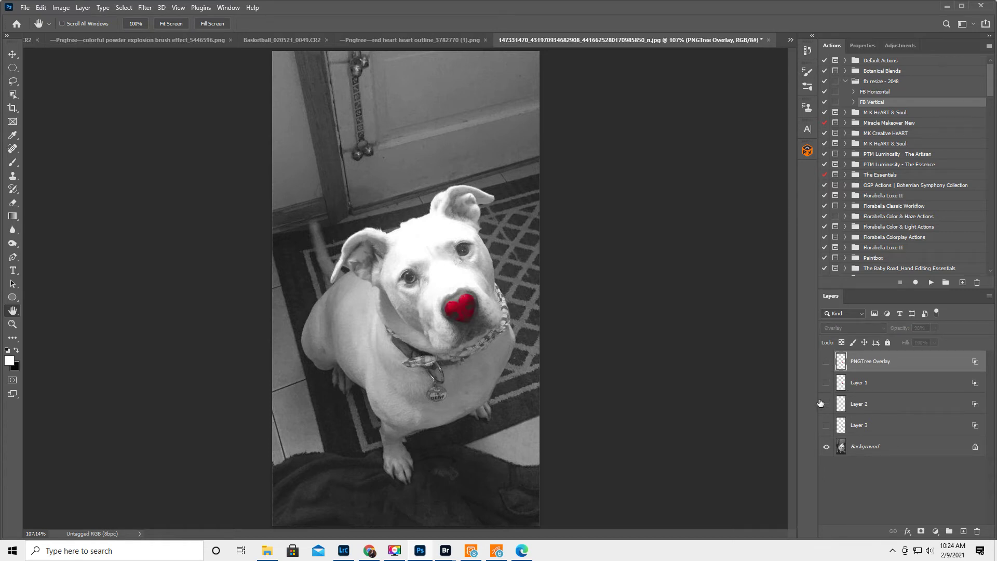
{"action": "left_click", "coordinate": [827, 404]}
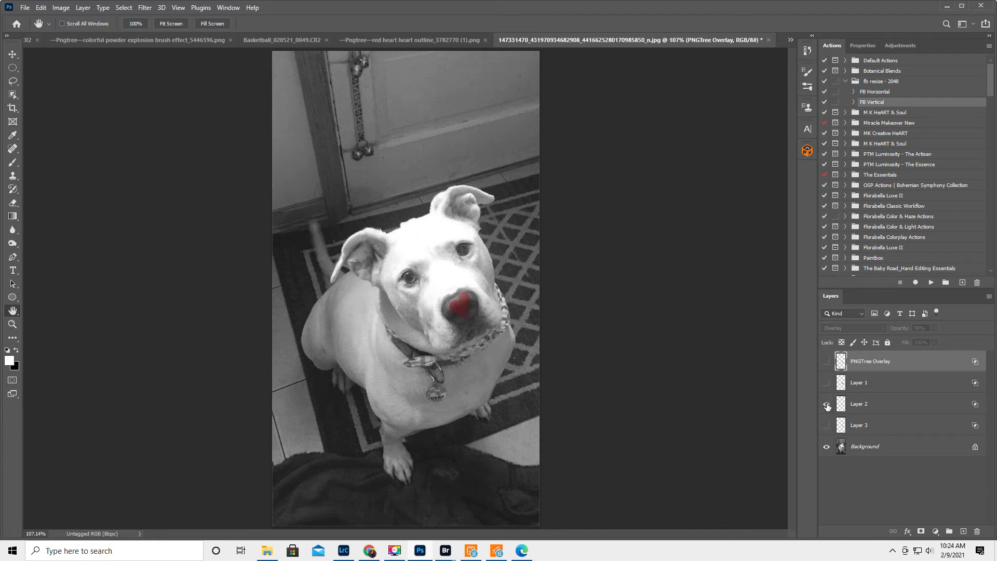
Step: Select Layer 2 and choose the Brush tool with the 125 px heart-shaped tip
{"action": "left_click", "coordinate": [12, 324]}
{"action": "left_click", "coordinate": [477, 303]}
{"action": "left_click", "coordinate": [477, 303]}
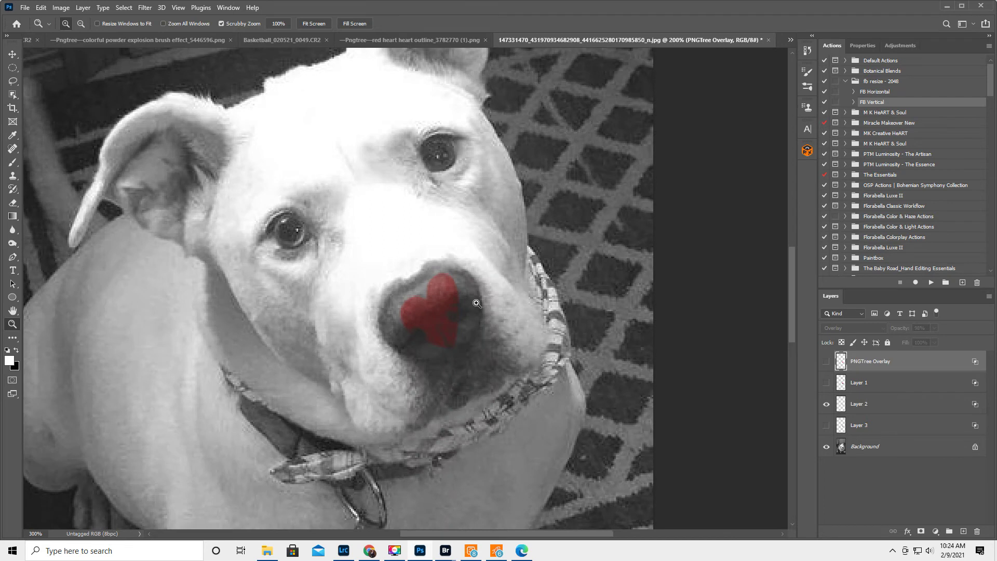
{"action": "left_click", "coordinate": [477, 303]}
{"action": "left_click", "coordinate": [14, 163]}
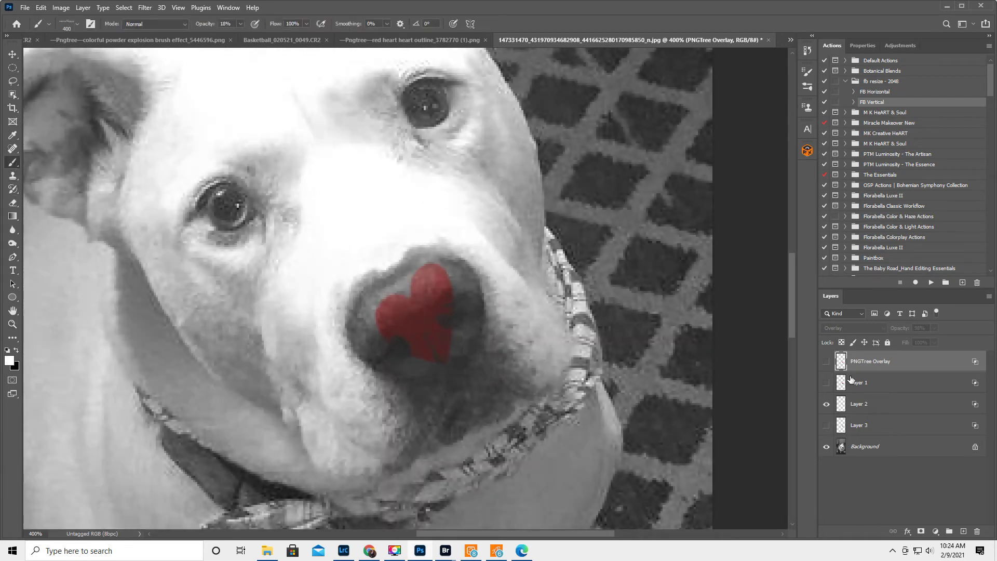
{"action": "left_click", "coordinate": [866, 407]}
{"action": "right_click", "coordinate": [363, 271]}
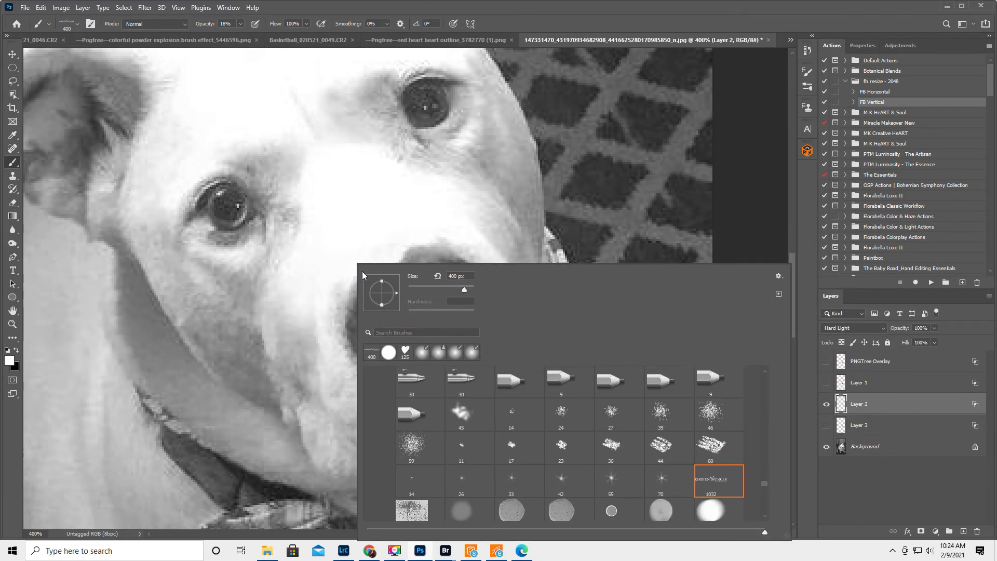
{"action": "left_click", "coordinate": [404, 353]}
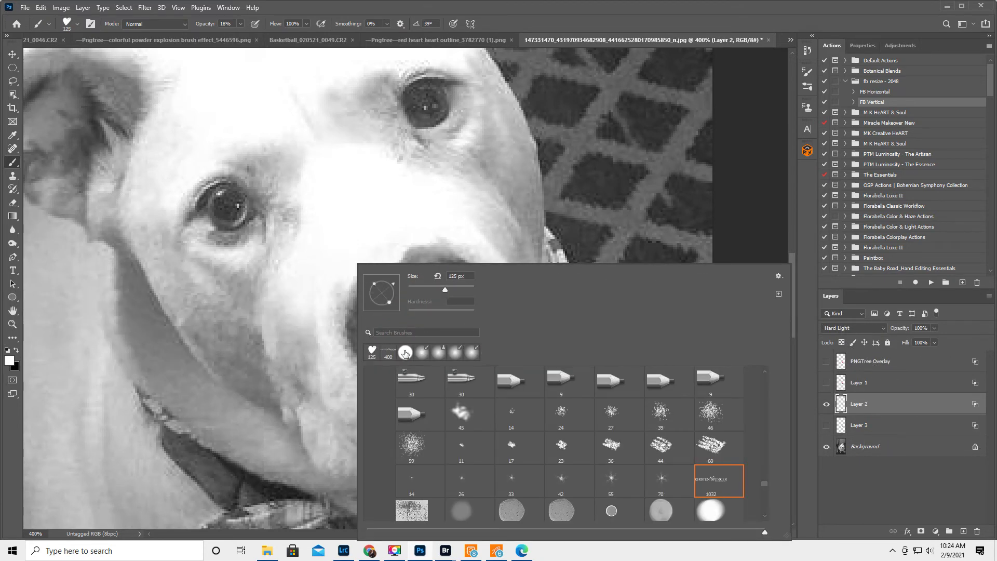
{"action": "key", "text": "Escape"}
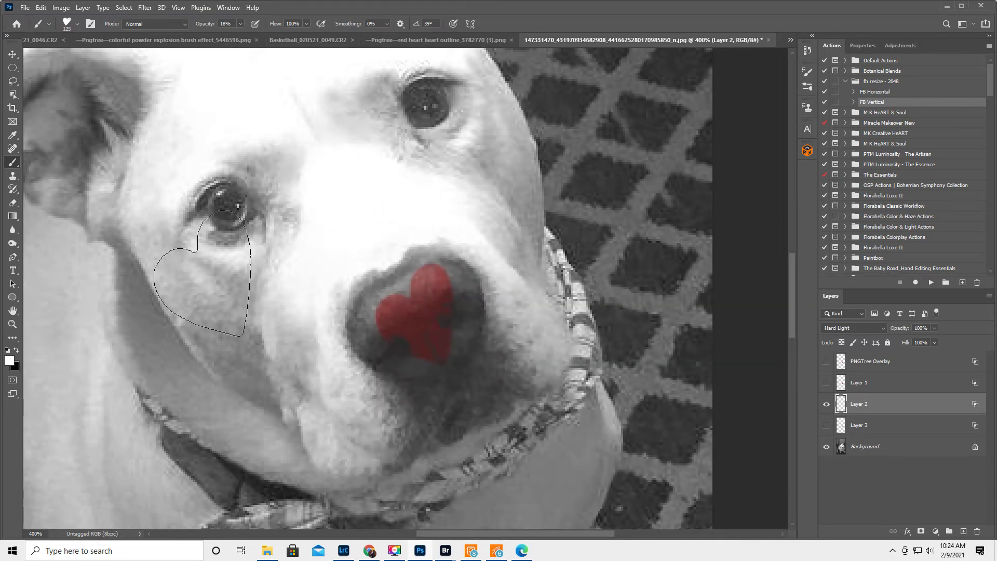
Step: Set the foreground color to dark red 970303 for the heart brush
{"action": "left_click", "coordinate": [10, 362]}
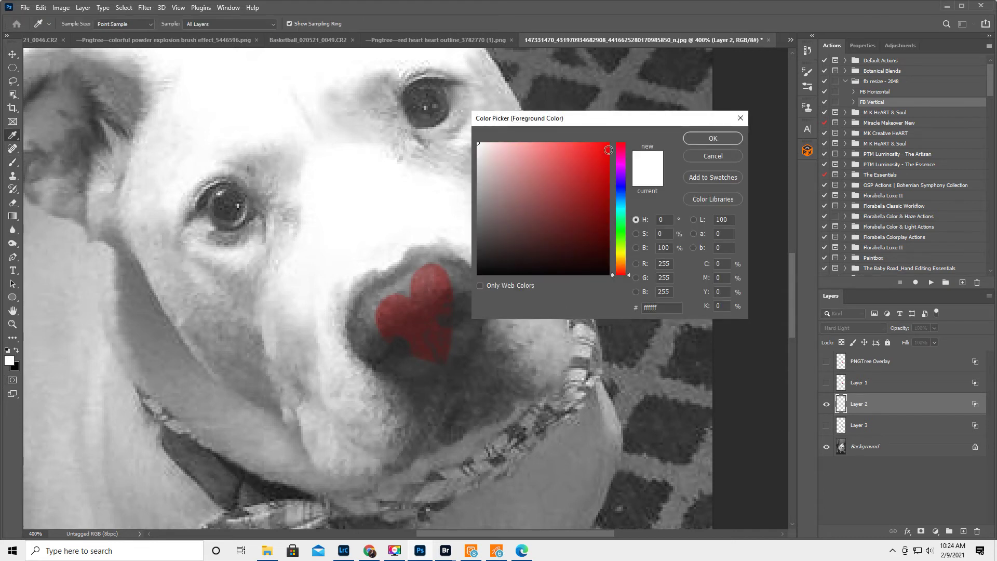
{"action": "left_click", "coordinate": [578, 214]}
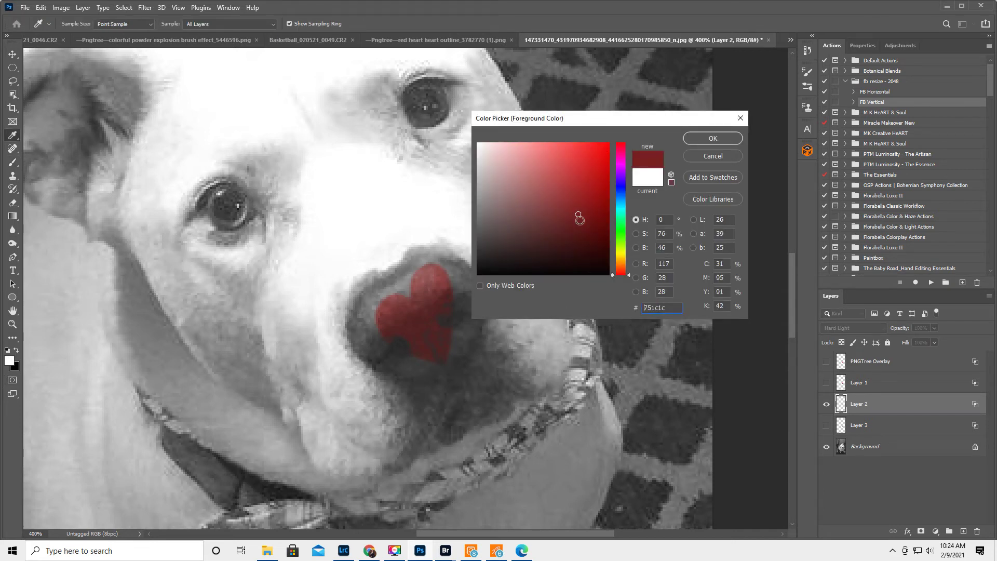
{"action": "left_click_drag", "start_coordinate": [599, 218], "coordinate": [585, 190]}
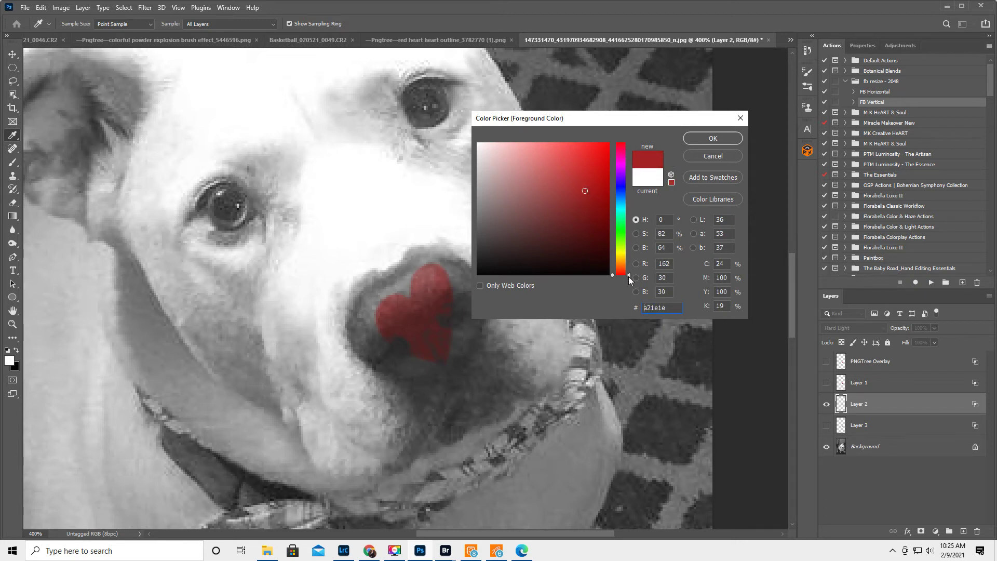
{"action": "left_click_drag", "start_coordinate": [629, 278], "coordinate": [624, 138]}
{"action": "mouse_move", "coordinate": [594, 209]}
{"action": "left_mouse_down"}
{"action": "mouse_move", "coordinate": [601, 203]}
{"action": "mouse_move", "coordinate": [586, 195]}
{"action": "mouse_move", "coordinate": [577, 209]}
{"action": "mouse_move", "coordinate": [606, 205]}
{"action": "mouse_move", "coordinate": [606, 197]}
{"action": "left_mouse_up"}
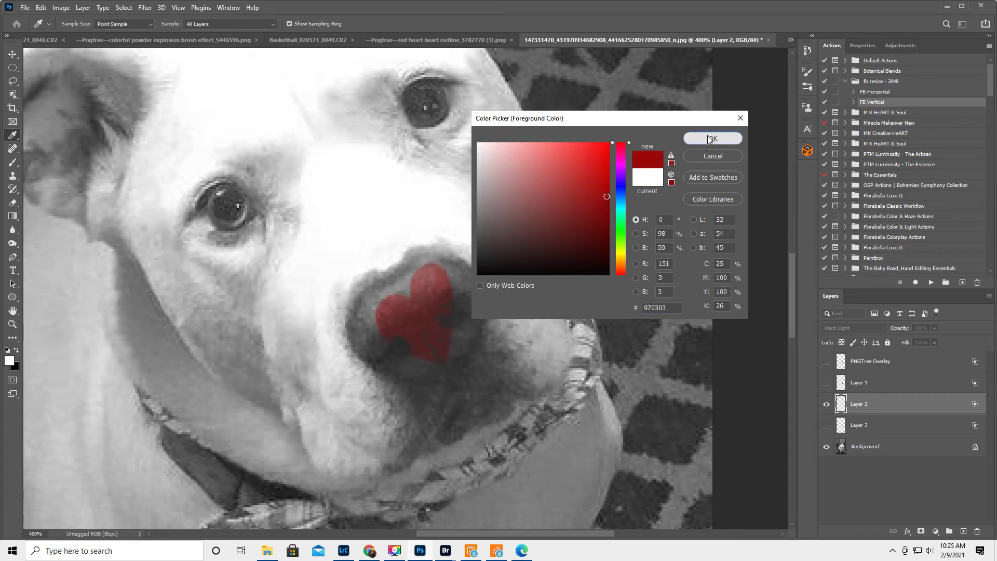
{"action": "left_click", "coordinate": [710, 138]}
{"action": "key", "text": "b"}
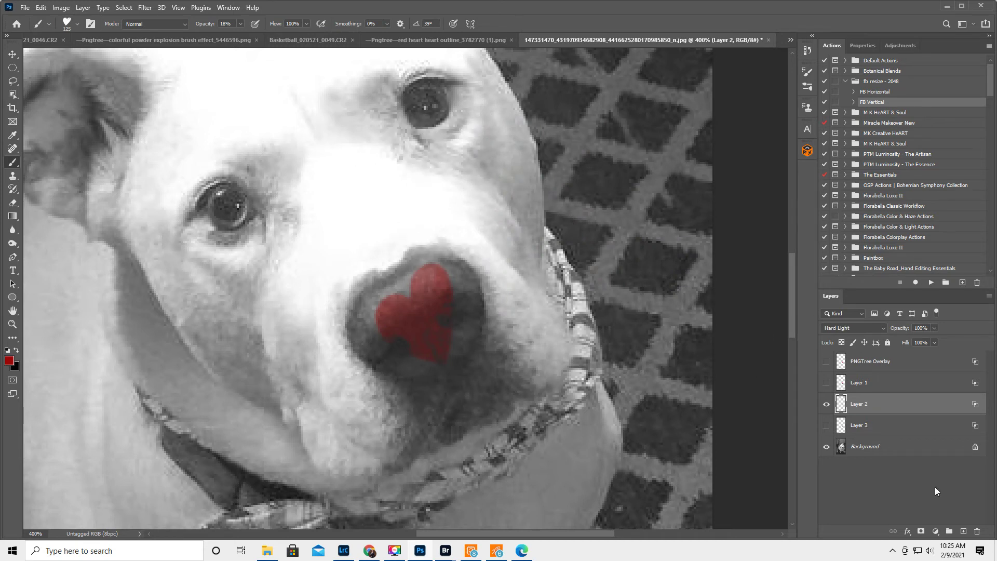
Step: Add a new layer directly above the Background and rotate the heart brush tip to 15°
{"action": "left_click", "coordinate": [839, 450]}
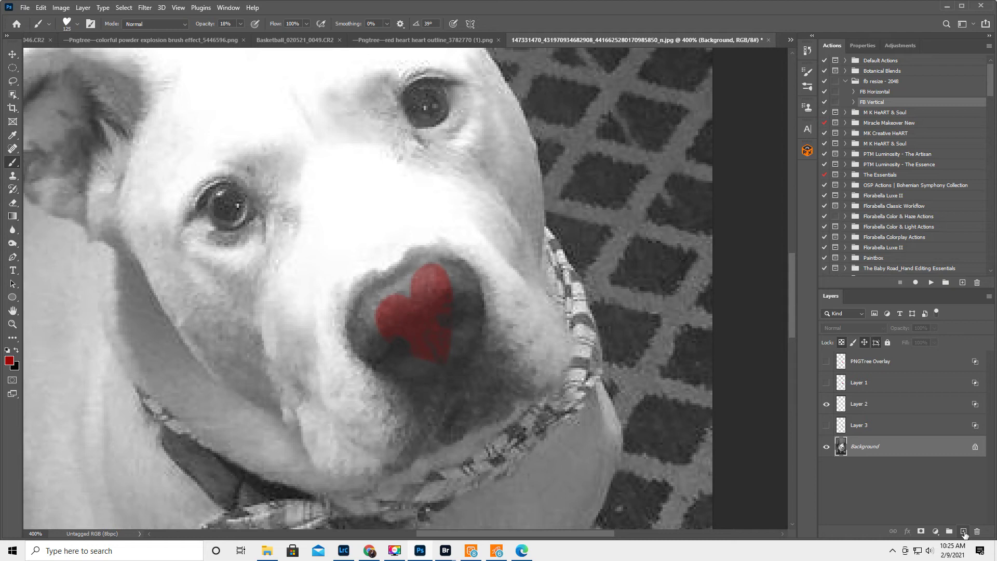
{"action": "left_click", "coordinate": [963, 532]}
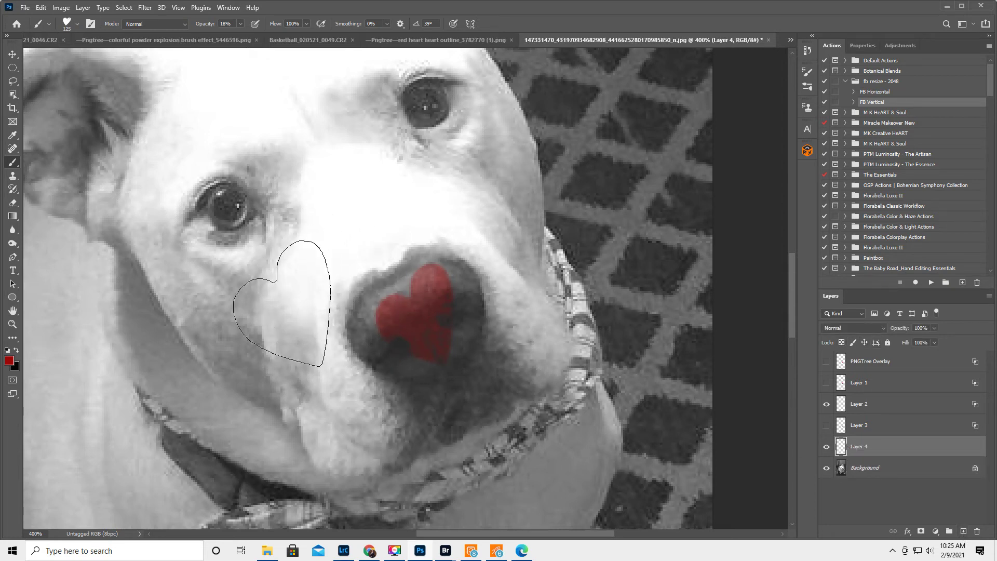
{"action": "key", "text": "Right"}
{"action": "key", "text": "Right"}
{"action": "key", "text": "Right"}
{"action": "key", "text": "Right"}
{"action": "key", "text": "Right"}
{"action": "key", "text": "Right"}
{"action": "key", "text": "Right"}
{"action": "key", "text": "Right"}
{"action": "key", "text": "Right"}
{"action": "key", "text": "Right"}
{"action": "key", "text": "Right"}
{"action": "key", "text": "Right"}
{"action": "key", "text": "Right"}
{"action": "key", "text": "Right"}
{"action": "key", "text": "Right"}
{"action": "key", "text": "Right"}
{"action": "key", "text": "Right"}
{"action": "key", "text": "Right"}
{"action": "key", "text": "Right"}
{"action": "key", "text": "Right"}
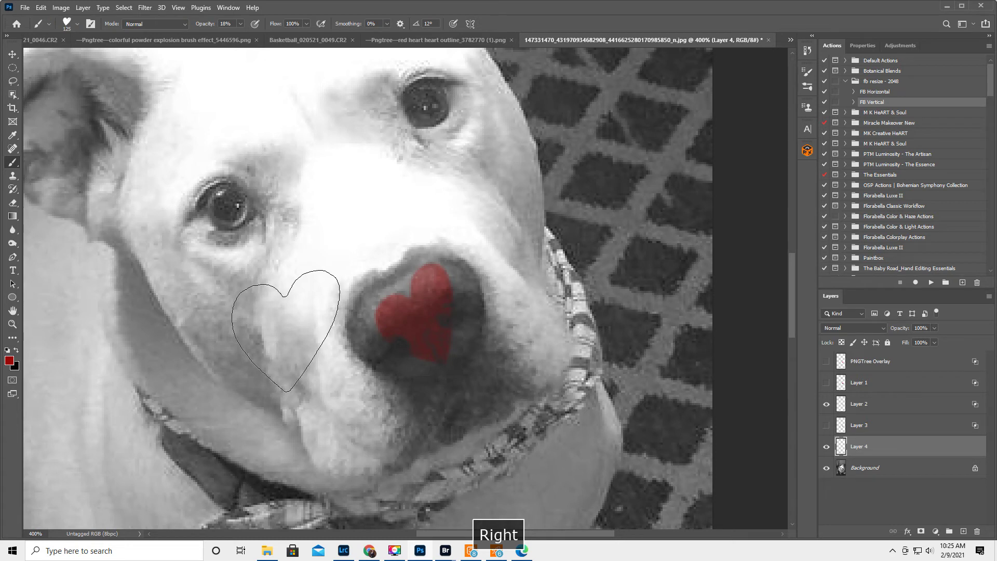
{"action": "key", "text": "Left"}
{"action": "key", "text": "Left"}
{"action": "key", "text": "Left"}
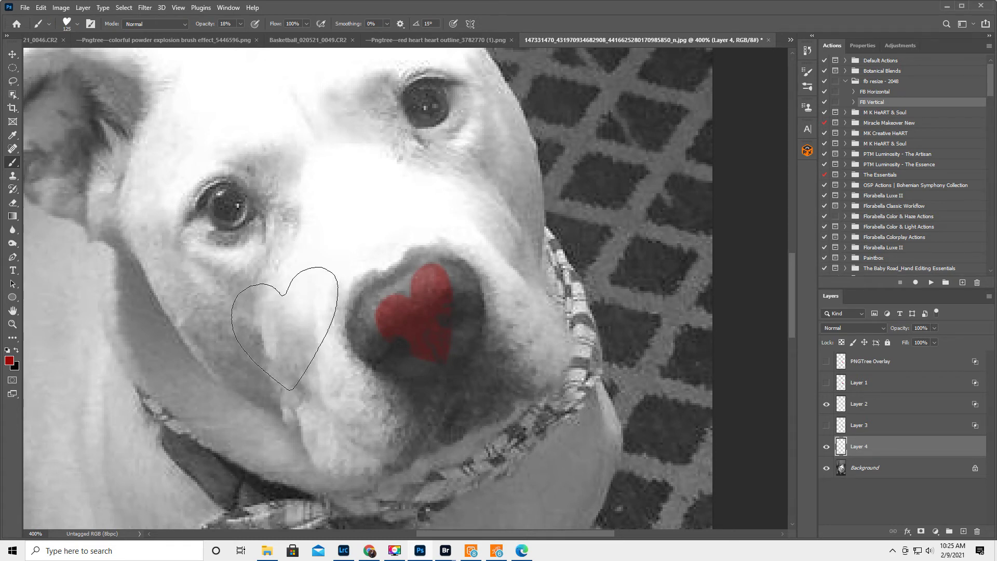
Step: Try stamping the heart on the dog's cheek at 18% brush opacity, and undo the stamp
{"action": "left_click", "coordinate": [284, 328]}
{"action": "key", "text": "bracketright"}
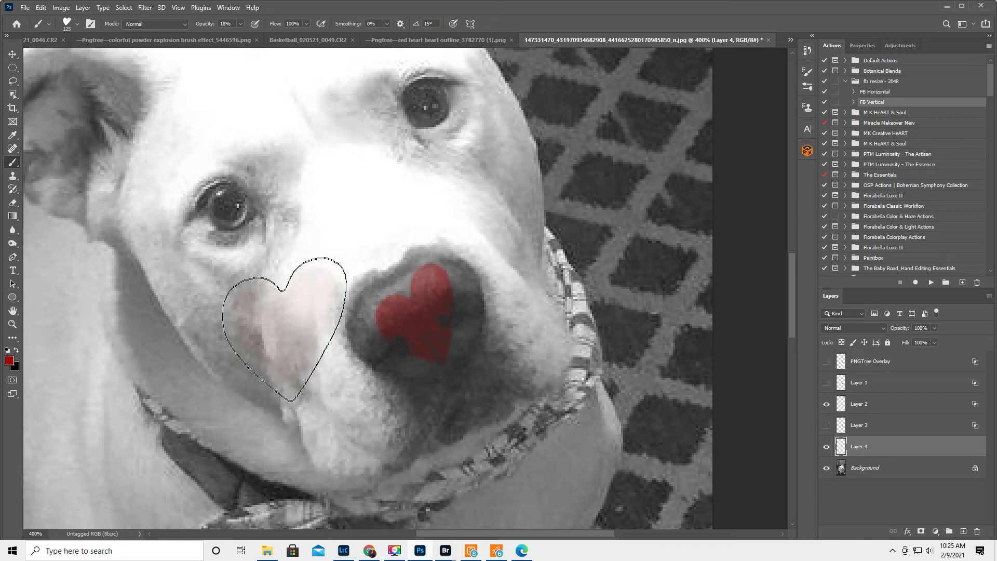
{"action": "key", "text": "ctrl+z"}
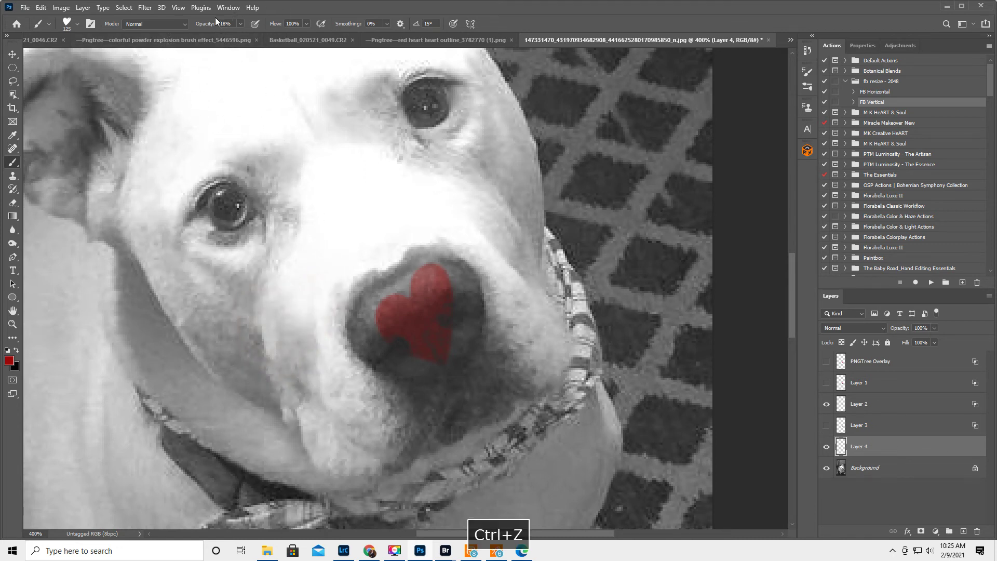
Step: Stamp a red heart beside the nose with the brush opacity at 100%, and hide Layer 2
{"action": "key", "text": "0"}
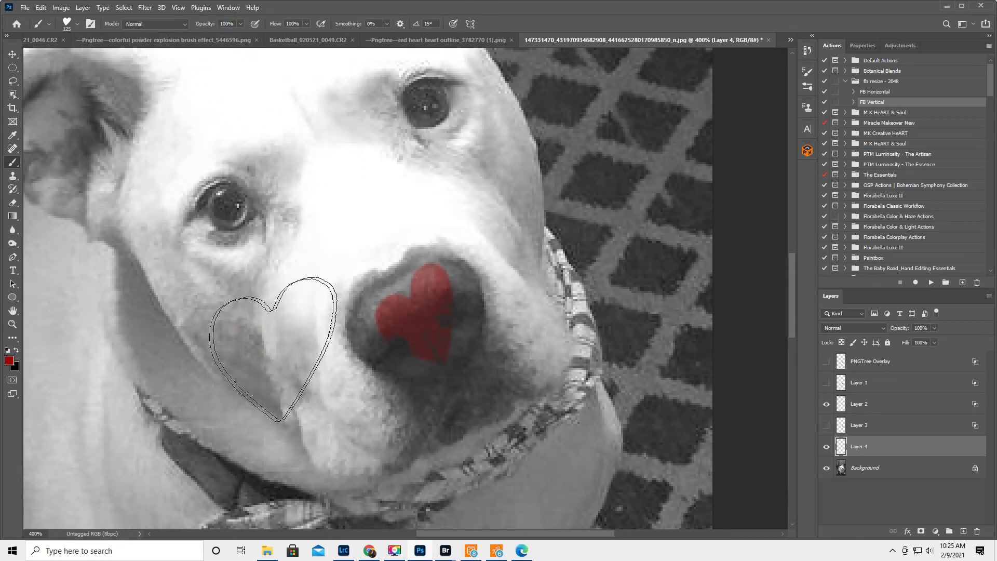
{"action": "left_click", "coordinate": [280, 335]}
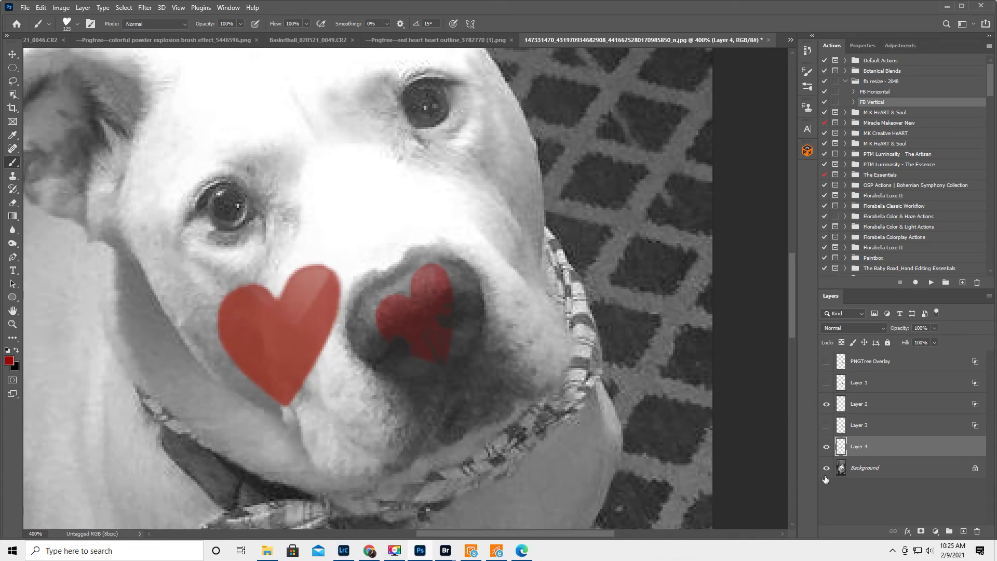
{"action": "left_click", "coordinate": [827, 404]}
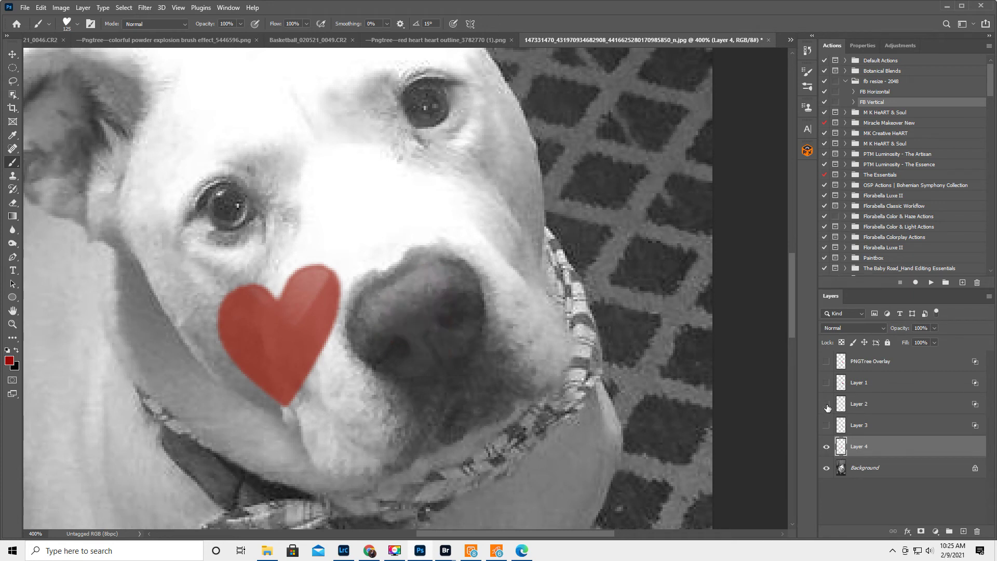
Step: Move the stamped heart onto the dog's nose, rotate it to -19.45° and scale it to 82.43%
{"action": "left_click", "coordinate": [12, 54]}
{"action": "left_click_drag", "start_coordinate": [266, 341], "coordinate": [415, 338]}
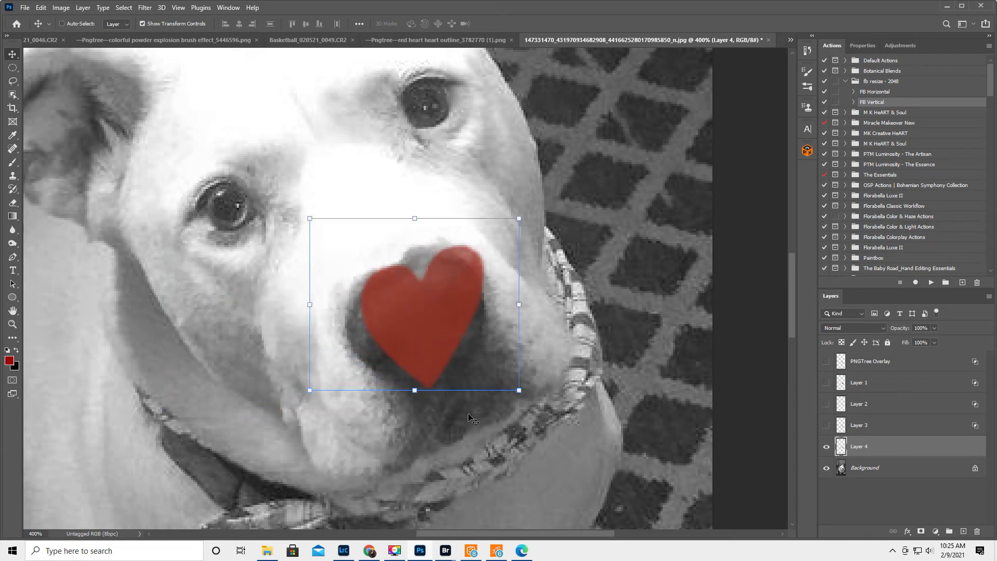
{"action": "left_click_drag", "start_coordinate": [534, 385], "coordinate": [556, 336]}
{"action": "left_click_drag", "start_coordinate": [484, 190], "coordinate": [467, 235]}
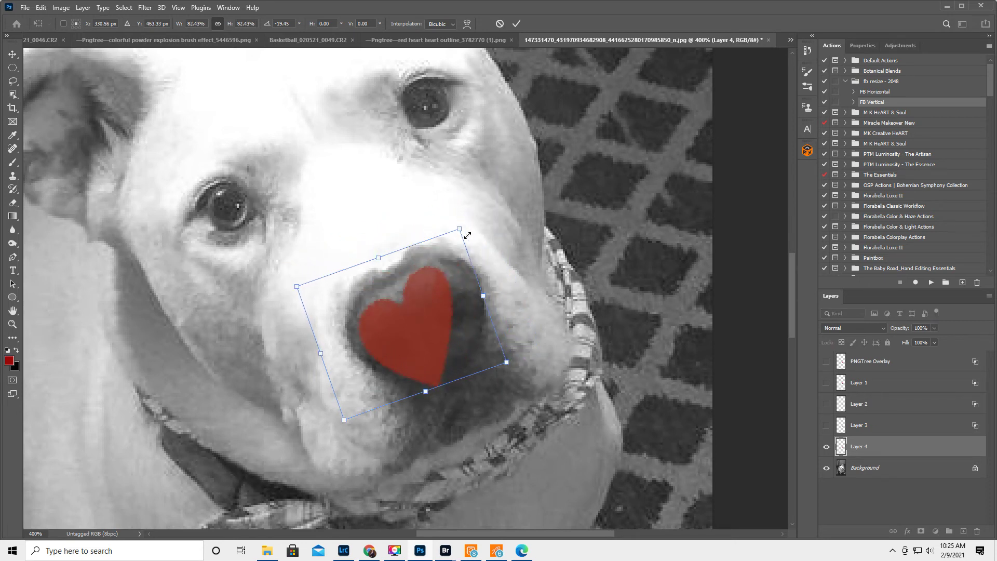
{"action": "left_click_drag", "start_coordinate": [456, 345], "coordinate": [460, 338]}
{"action": "key", "text": "Return"}
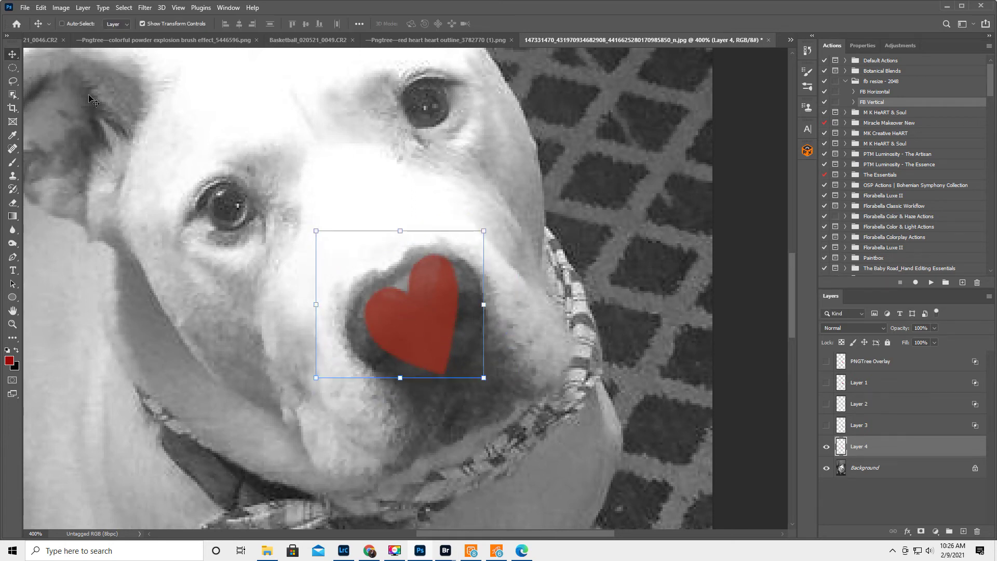
Step: Warp the heart's left lobe outward to the edge of the nose and apply the warp
{"action": "left_click", "coordinate": [41, 8]}
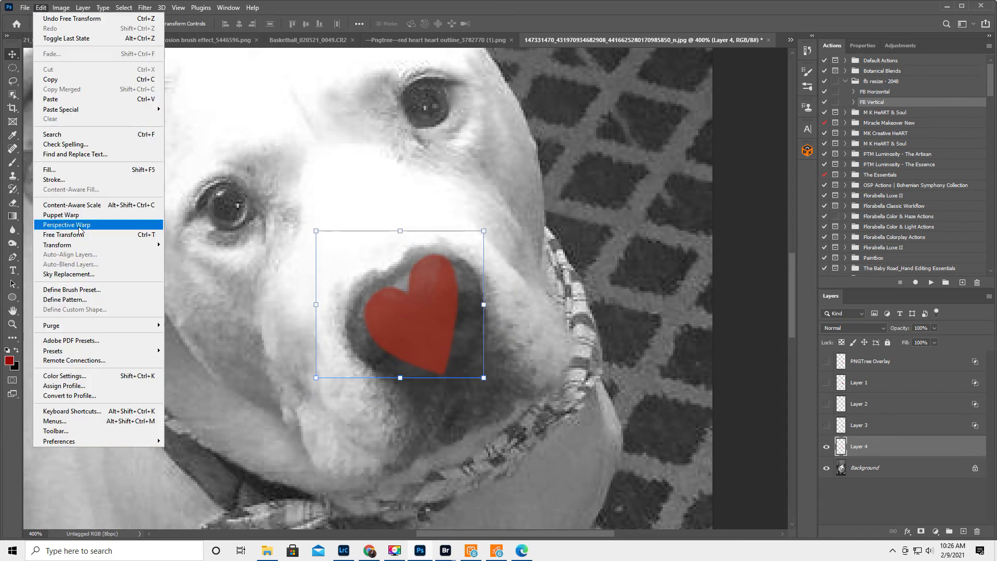
{"action": "mouse_move", "coordinate": [90, 245]}
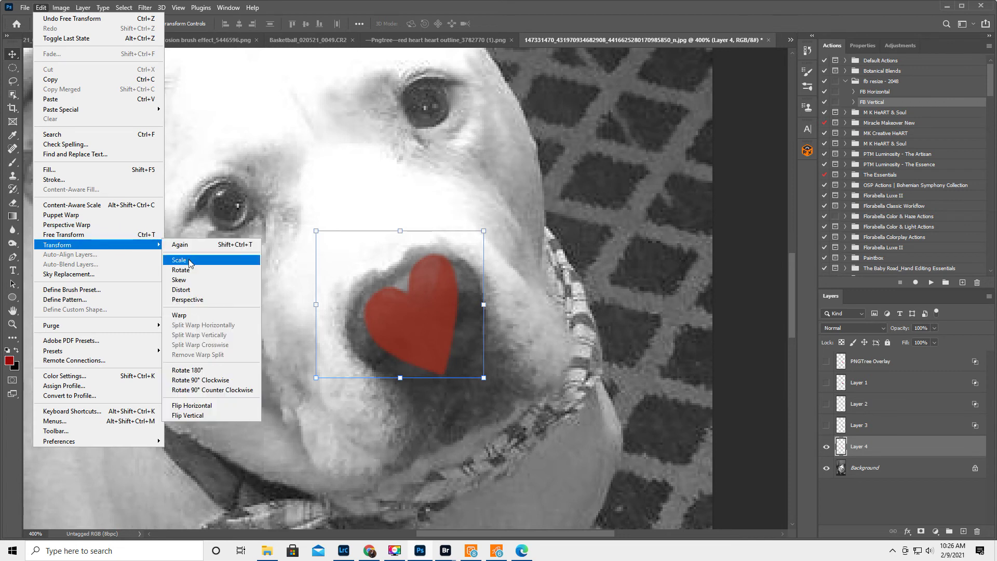
{"action": "left_click", "coordinate": [210, 316]}
{"action": "mouse_move", "coordinate": [368, 321]}
{"action": "left_mouse_down"}
{"action": "mouse_move", "coordinate": [348, 323]}
{"action": "mouse_move", "coordinate": [353, 316]}
{"action": "left_mouse_up"}
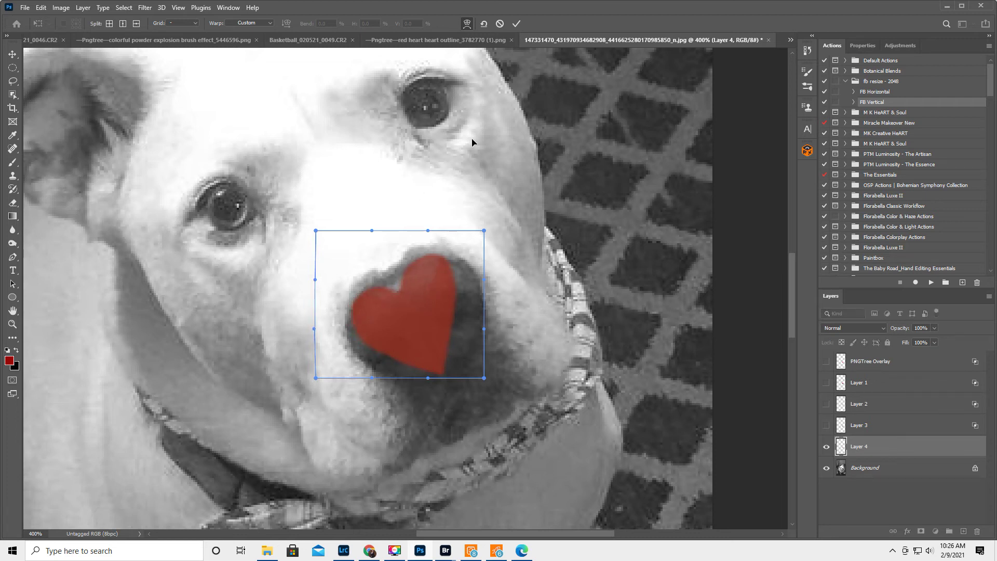
{"action": "left_click", "coordinate": [516, 23]}
Step: Shrink the warped heart slightly and reposition it so it sits within the dog's nose
{"action": "left_click_drag", "start_coordinate": [436, 322], "coordinate": [425, 322]}
{"action": "key", "text": "ctrl+t"}
{"action": "left_click_drag", "start_coordinate": [411, 369], "coordinate": [410, 356]}
{"action": "mouse_move", "coordinate": [416, 312]}
{"action": "left_mouse_down"}
{"action": "mouse_move", "coordinate": [415, 325]}
{"action": "mouse_move", "coordinate": [413, 317]}
{"action": "left_mouse_up"}
{"action": "key", "text": "Return"}
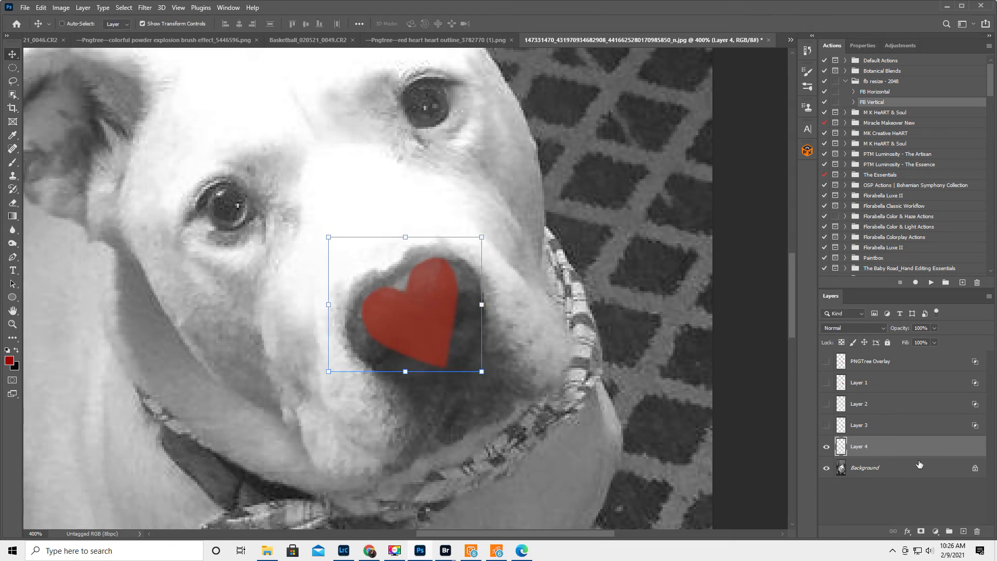
Step: Blend the stamped heart into the nose with Blend If, splitting the underlying layer's dark slider to 36/65 and lowering its highlight slider
{"action": "double_click", "coordinate": [952, 445]}
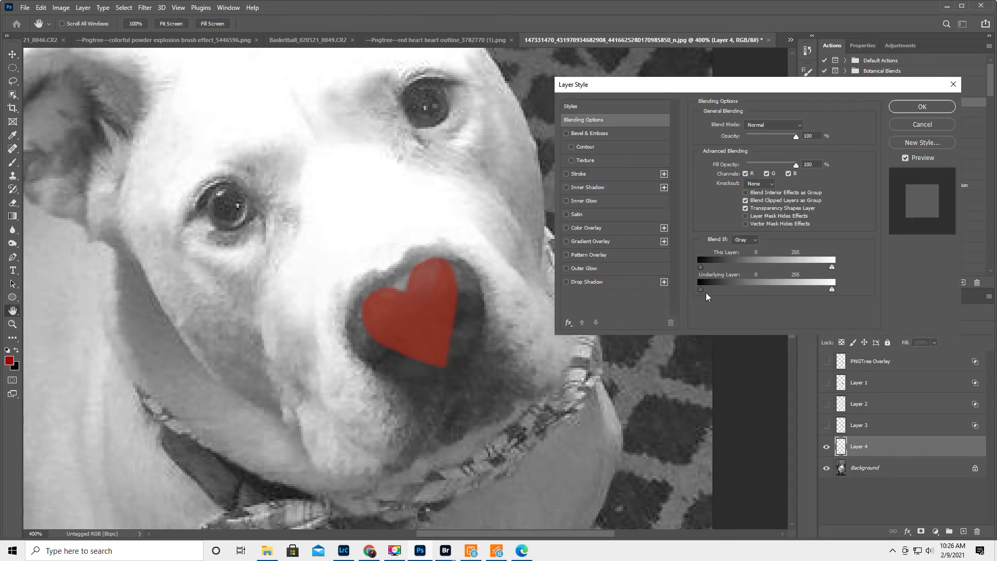
{"action": "left_click_drag", "start_coordinate": [701, 293], "coordinate": [735, 296]}
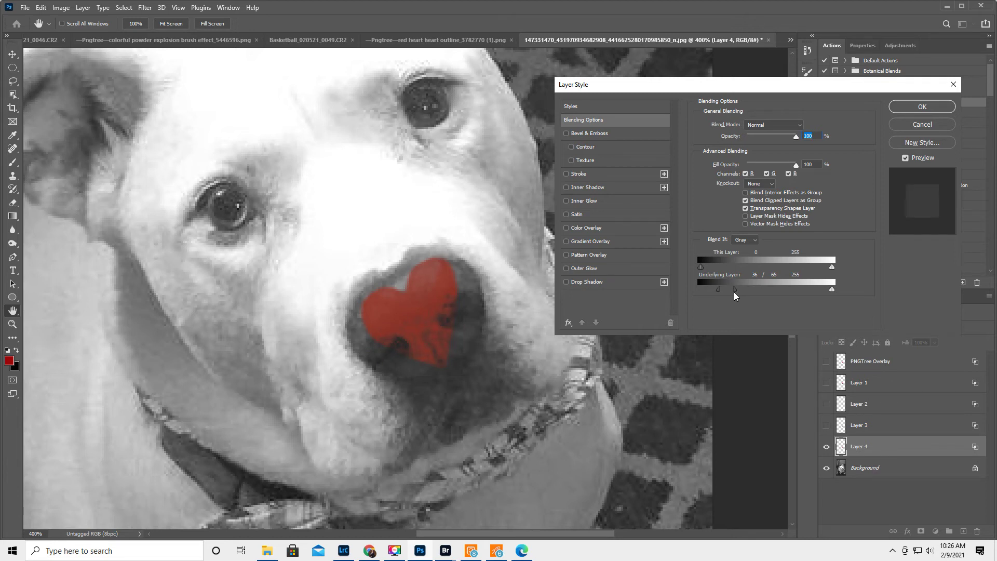
{"action": "left_click_drag", "start_coordinate": [832, 290], "coordinate": [774, 296]}
{"action": "left_click", "coordinate": [905, 103]}
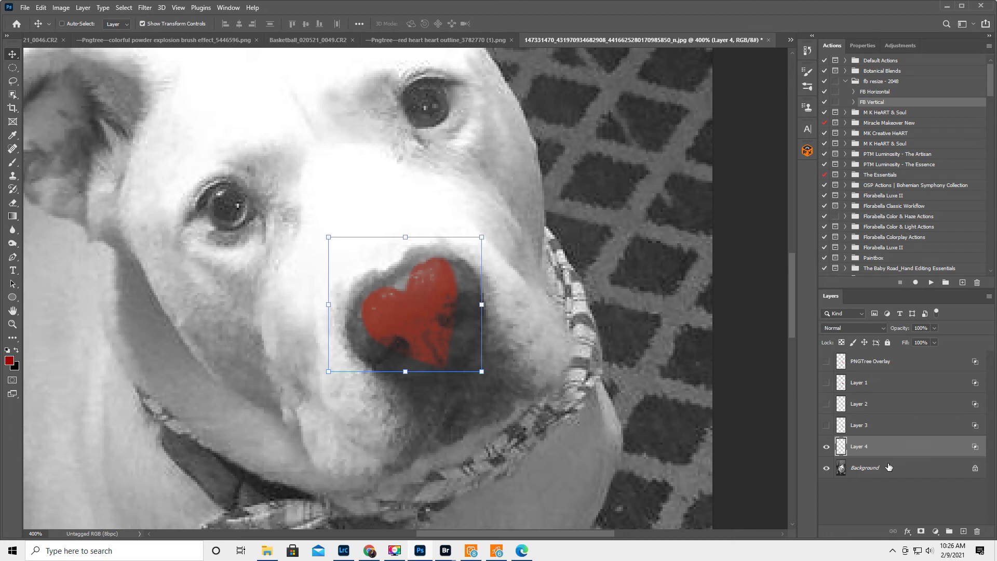
Step: Set the stamped heart layer's blend mode to Linear Light
{"action": "left_click", "coordinate": [861, 328]}
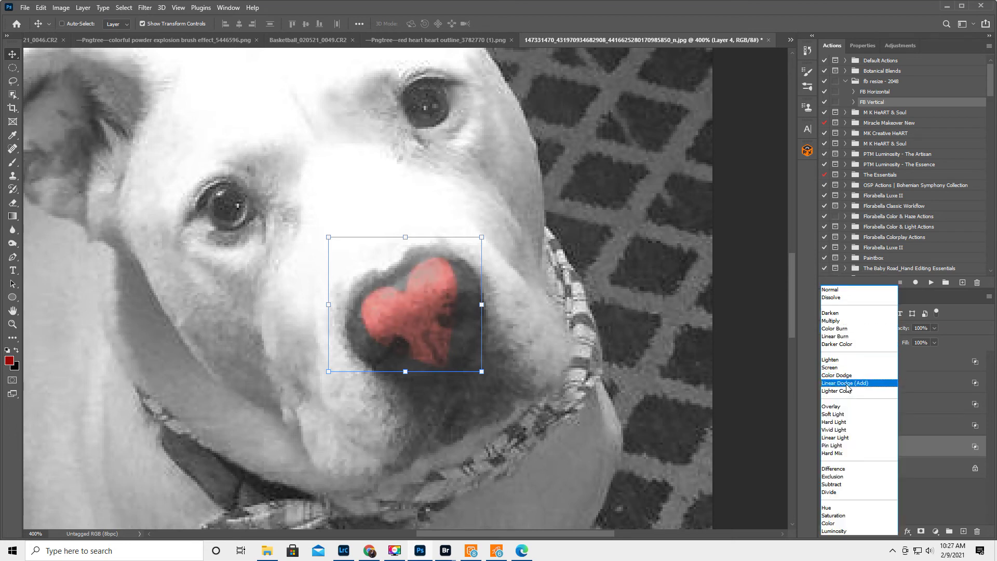
{"action": "left_click", "coordinate": [860, 439]}
{"action": "left_click_drag", "start_coordinate": [425, 324], "coordinate": [425, 322]}
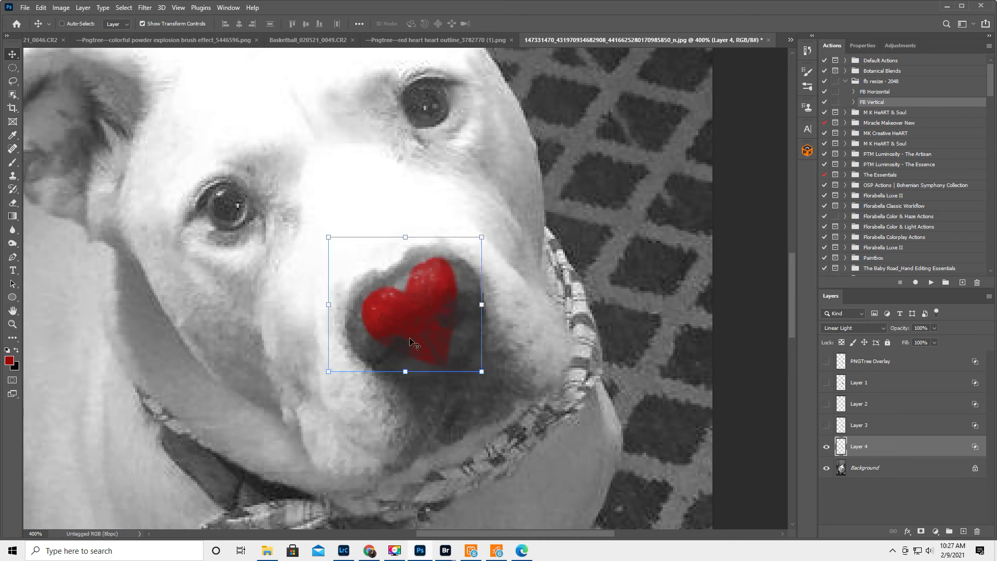
Step: Rename Layer 4 as Brush
{"action": "double_click", "coordinate": [13, 311]}
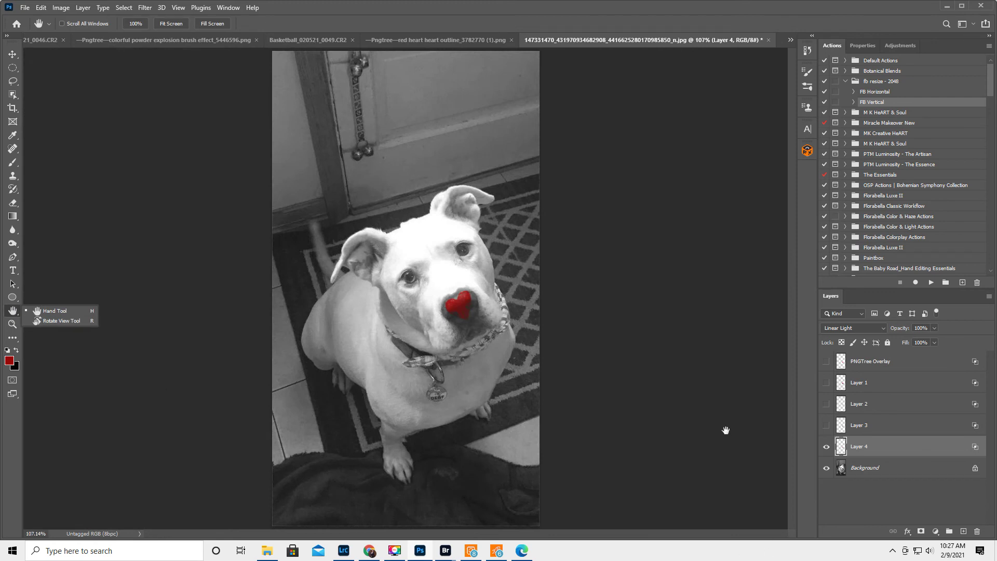
{"action": "double_click", "coordinate": [859, 447]}
{"action": "type", "text": "Brush"}
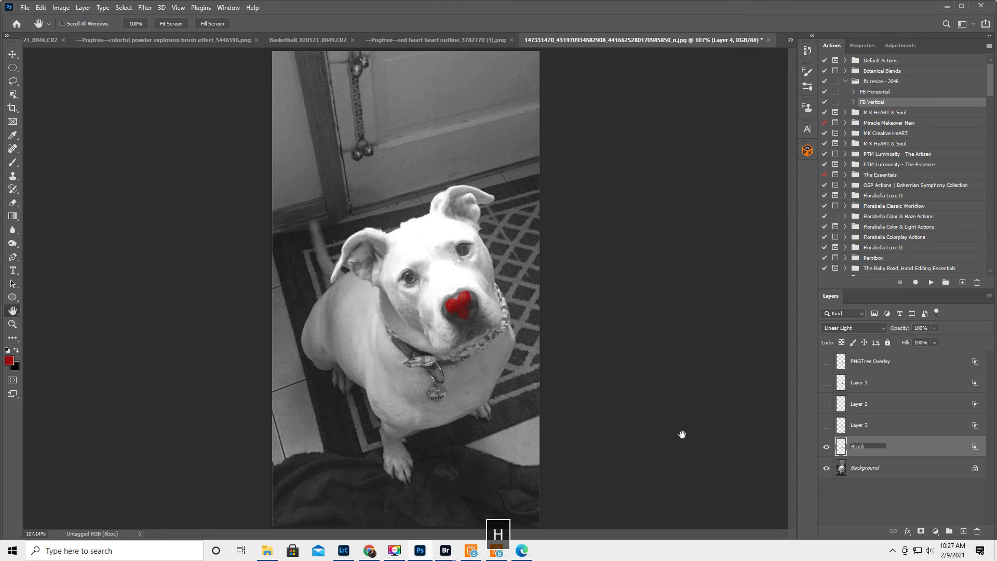
{"action": "key", "text": "Return"}
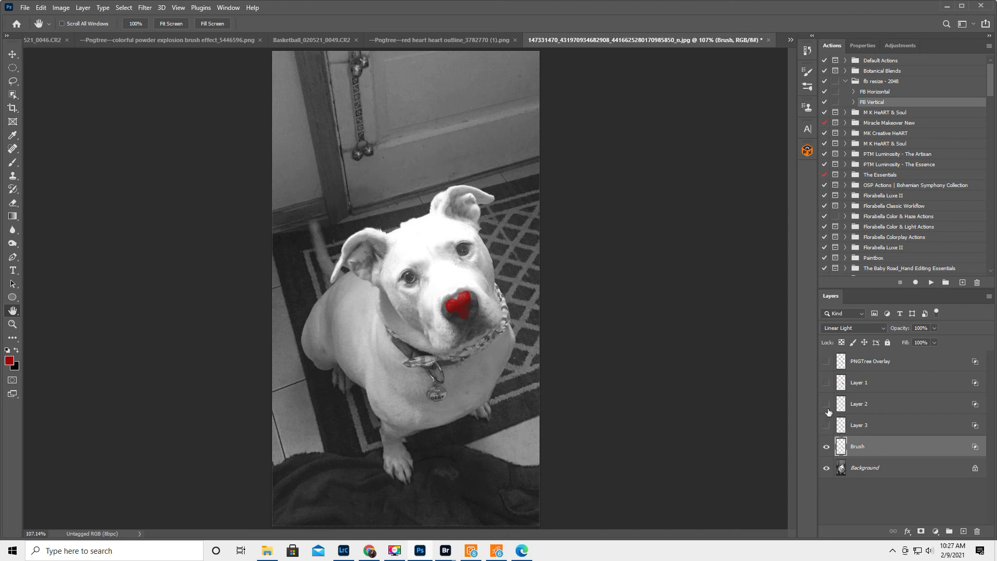
Step: Hide the Brush layer and compare the other heart layers one at a time, leaving only PNGTree Overlay shown and selected
{"action": "left_click", "coordinate": [824, 449]}
{"action": "left_click", "coordinate": [826, 404]}
{"action": "left_click", "coordinate": [825, 404]}
{"action": "left_click", "coordinate": [826, 426]}
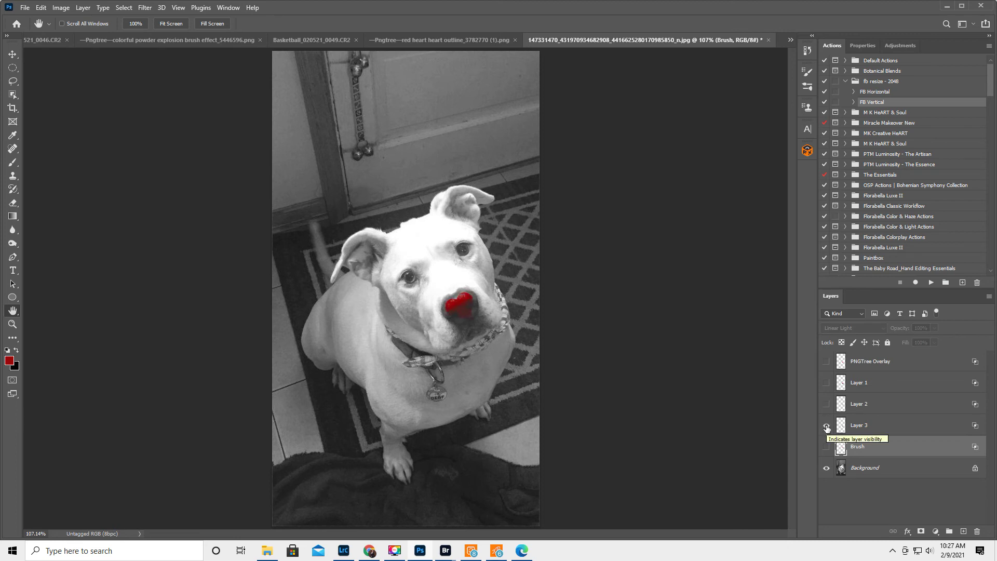
{"action": "left_click", "coordinate": [826, 426]}
{"action": "left_click", "coordinate": [826, 382]}
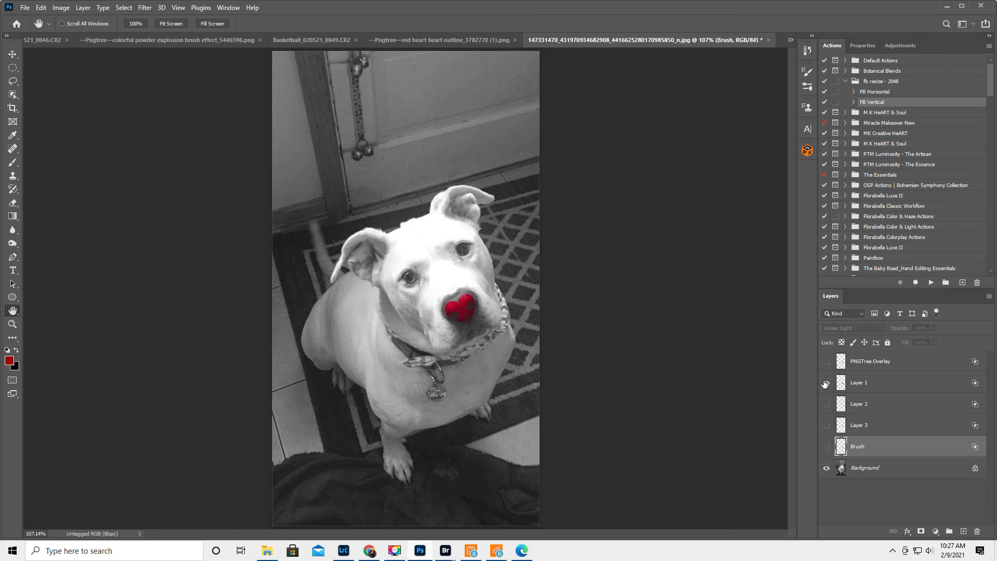
{"action": "left_click", "coordinate": [826, 382]}
{"action": "left_click", "coordinate": [826, 362]}
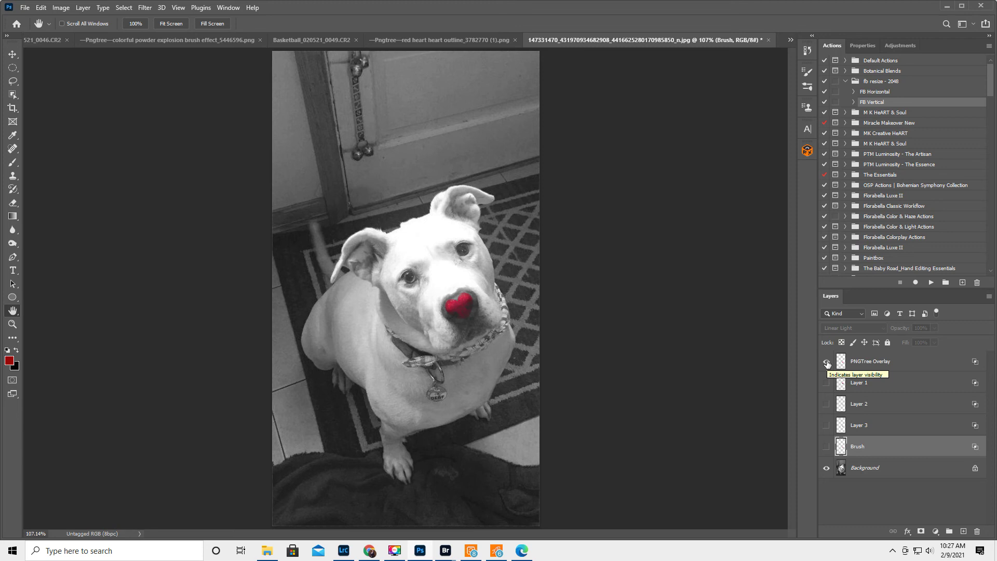
{"action": "left_click", "coordinate": [826, 362]}
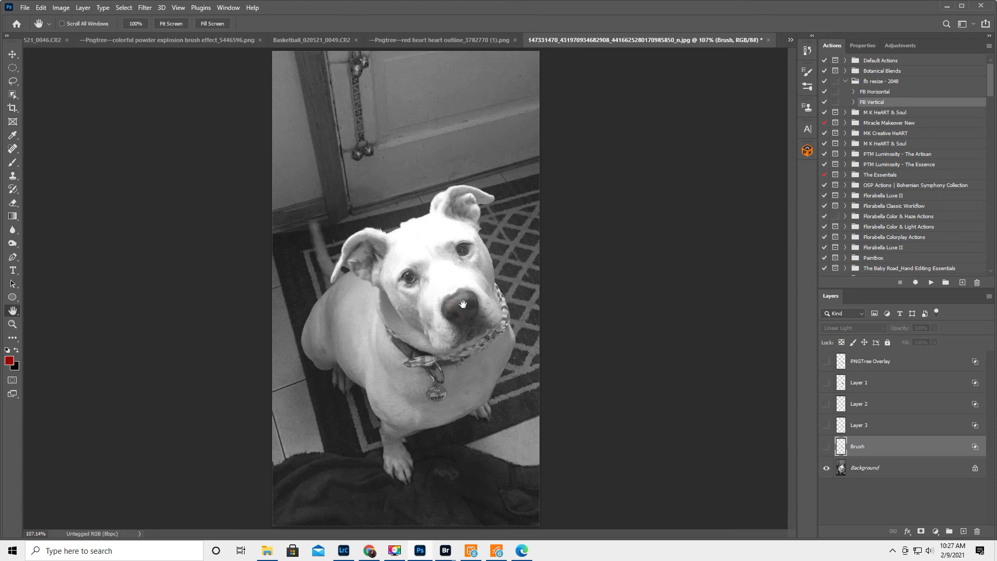
{"action": "left_click", "coordinate": [826, 363]}
{"action": "left_click", "coordinate": [907, 364]}
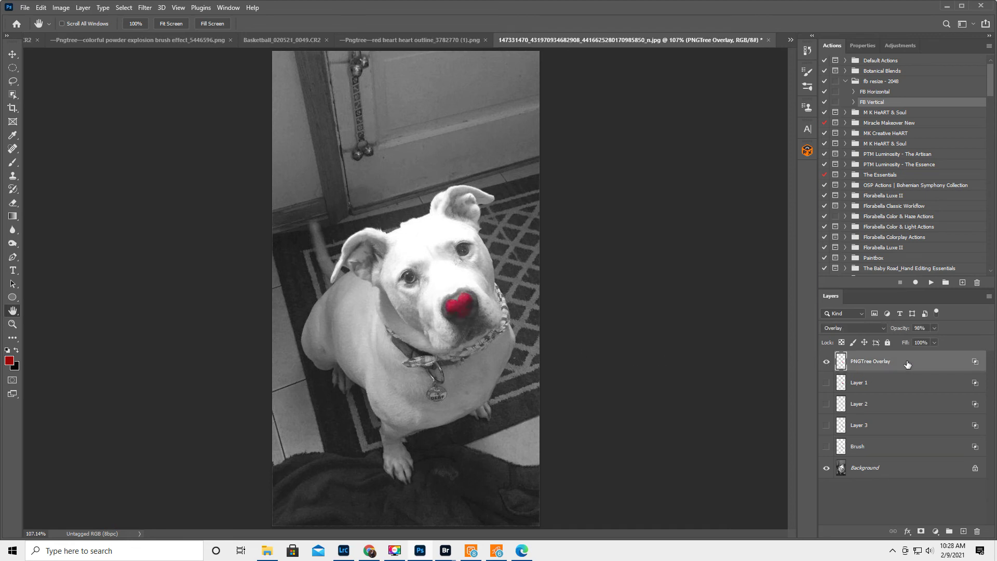
Step: Open the PNGTree Overlay layer's blending options and try raising its opacity to 100%
{"action": "double_click", "coordinate": [949, 365]}
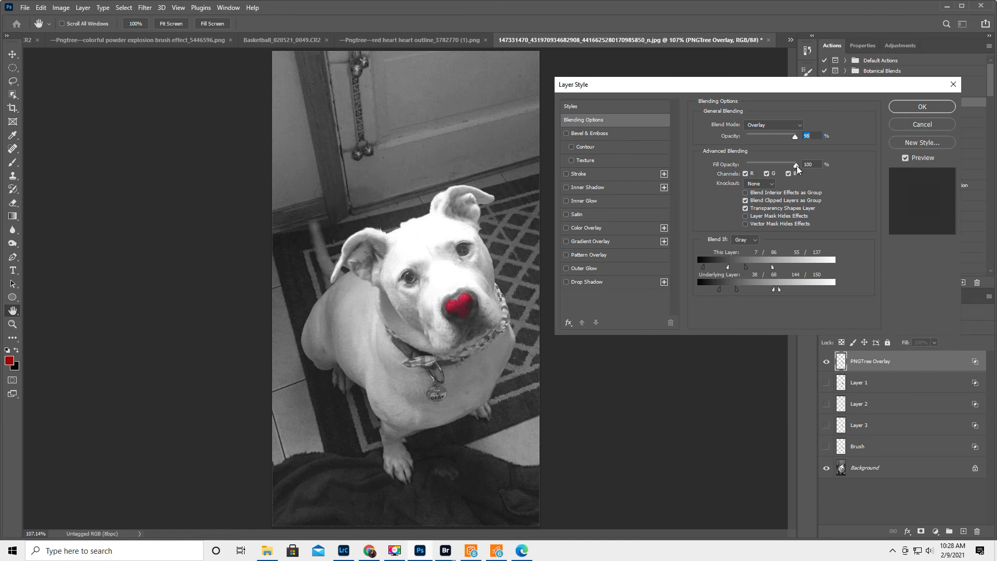
{"action": "mouse_move", "coordinate": [796, 166]}
{"action": "left_mouse_down"}
{"action": "mouse_move", "coordinate": [774, 170]}
{"action": "mouse_move", "coordinate": [800, 168]}
{"action": "left_mouse_up"}
{"action": "left_click", "coordinate": [809, 163]}
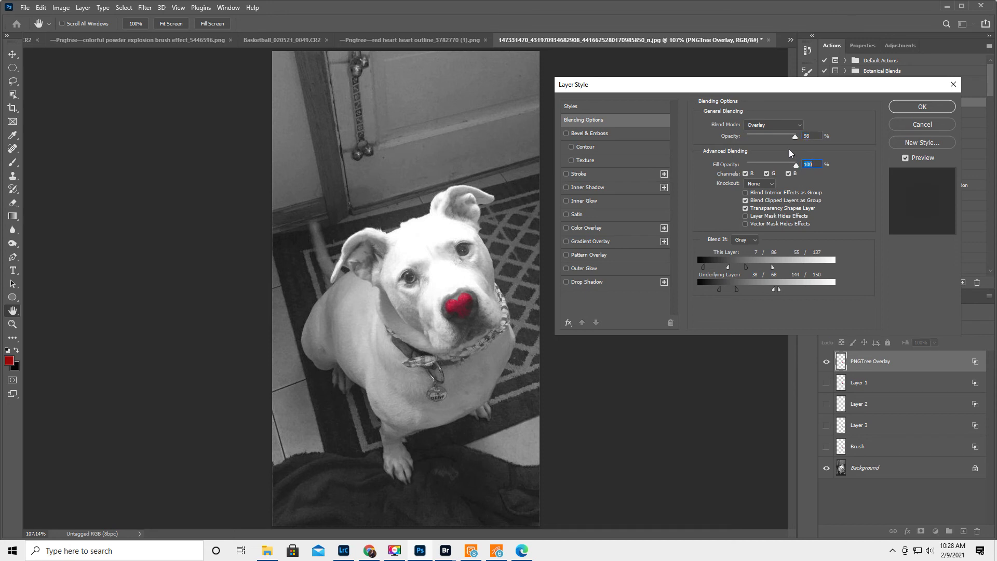
{"action": "left_click_drag", "start_coordinate": [795, 138], "coordinate": [813, 148]}
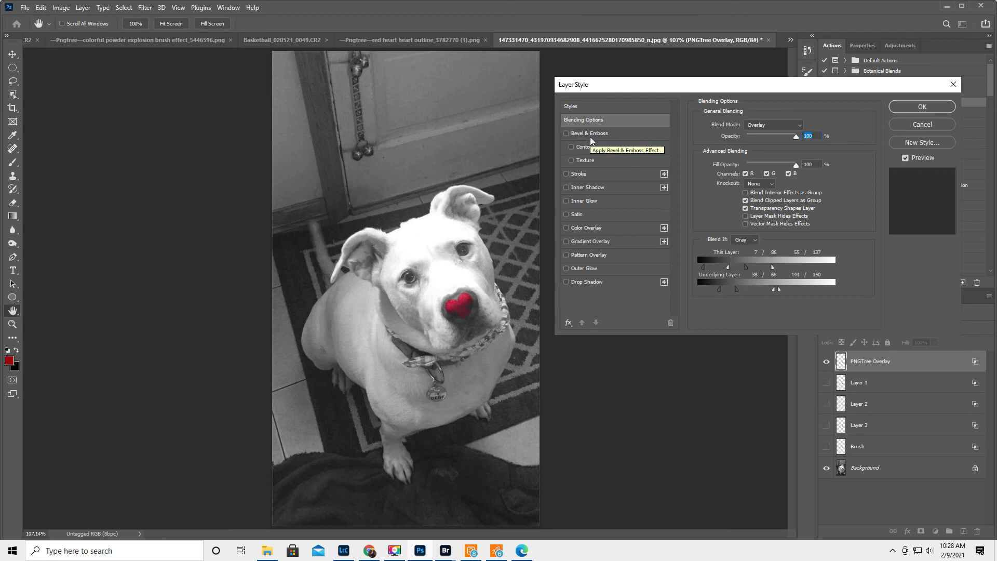
Step: Try Bevel & Emboss on the overlay heart with the Outer Bevel, Pillow Emboss and Stroke Emboss styles, and adjust the depth
{"action": "left_click", "coordinate": [623, 135]}
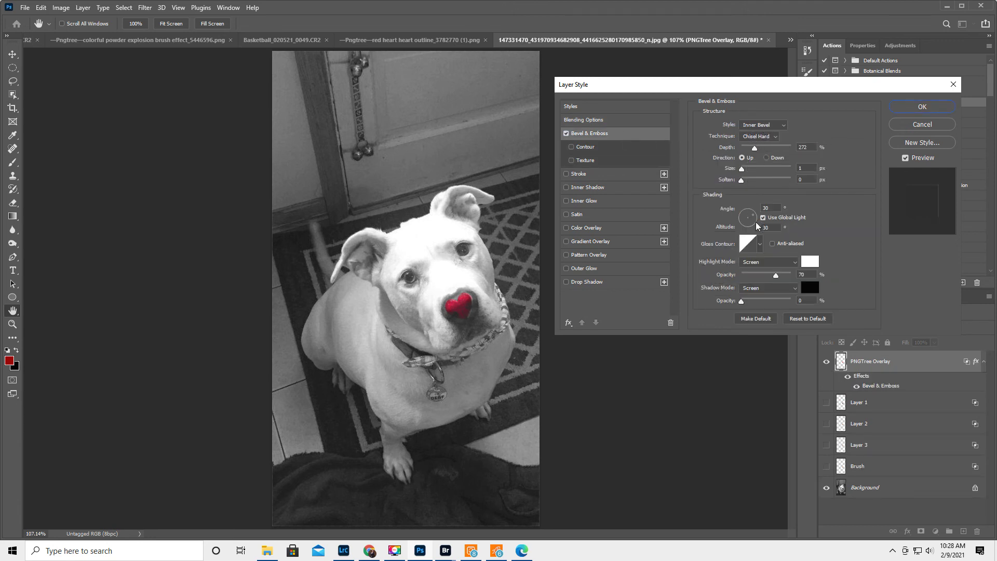
{"action": "left_click", "coordinate": [753, 126]}
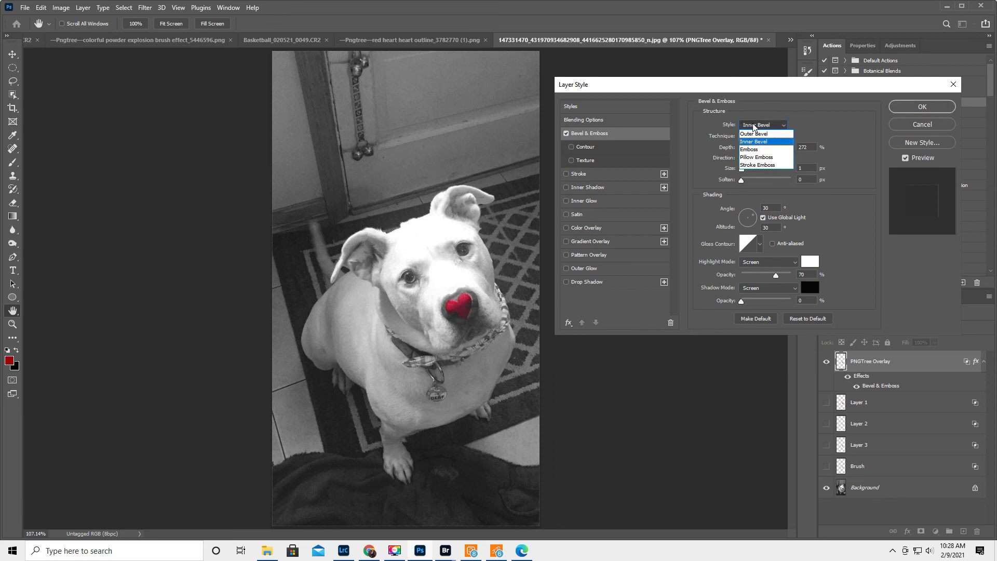
{"action": "left_click", "coordinate": [754, 136]}
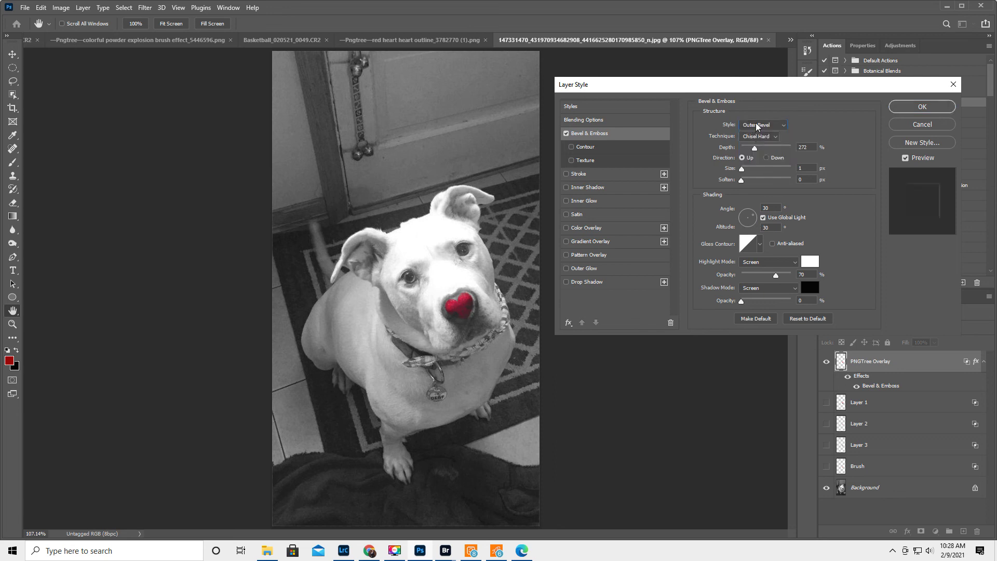
{"action": "left_click", "coordinate": [757, 127]}
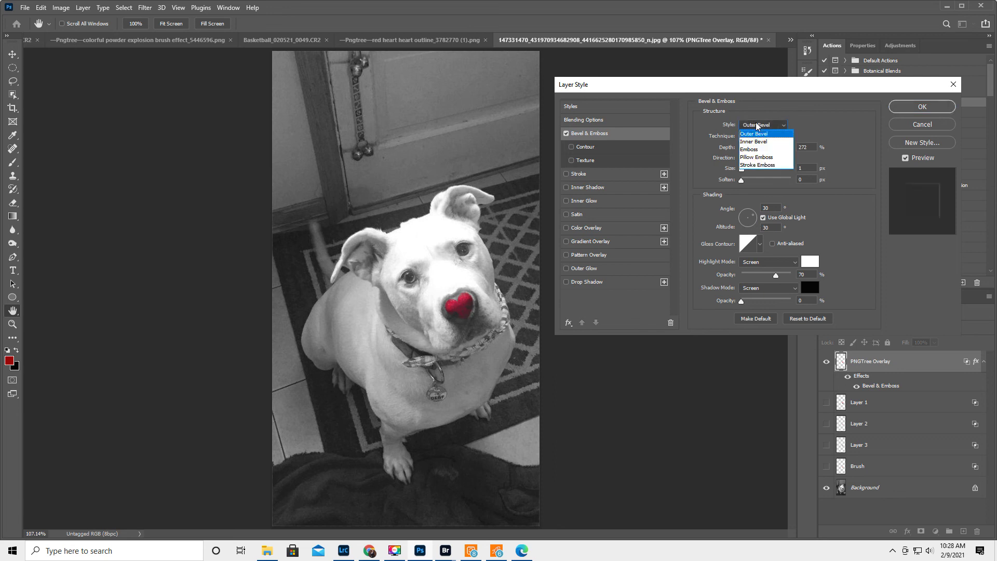
{"action": "left_click", "coordinate": [756, 158]}
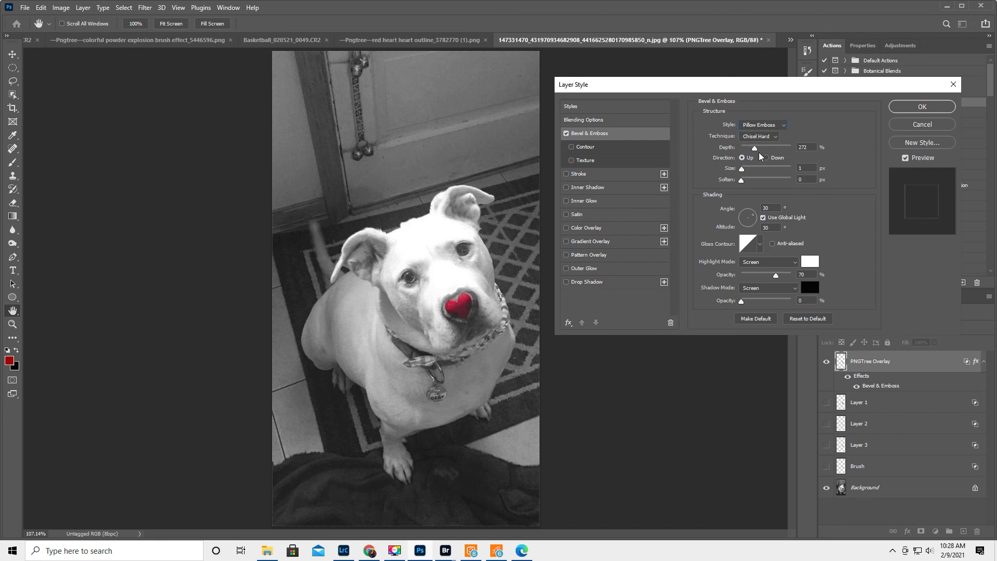
{"action": "left_click", "coordinate": [766, 126]}
{"action": "left_click", "coordinate": [758, 165]}
{"action": "mouse_move", "coordinate": [755, 147]}
{"action": "left_mouse_down"}
{"action": "mouse_move", "coordinate": [814, 162]}
{"action": "mouse_move", "coordinate": [758, 155]}
{"action": "left_mouse_up"}
Step: Try an Inner Shadow with different contours on the overlay heart, and discard all the layer style changes
{"action": "left_click", "coordinate": [585, 188]}
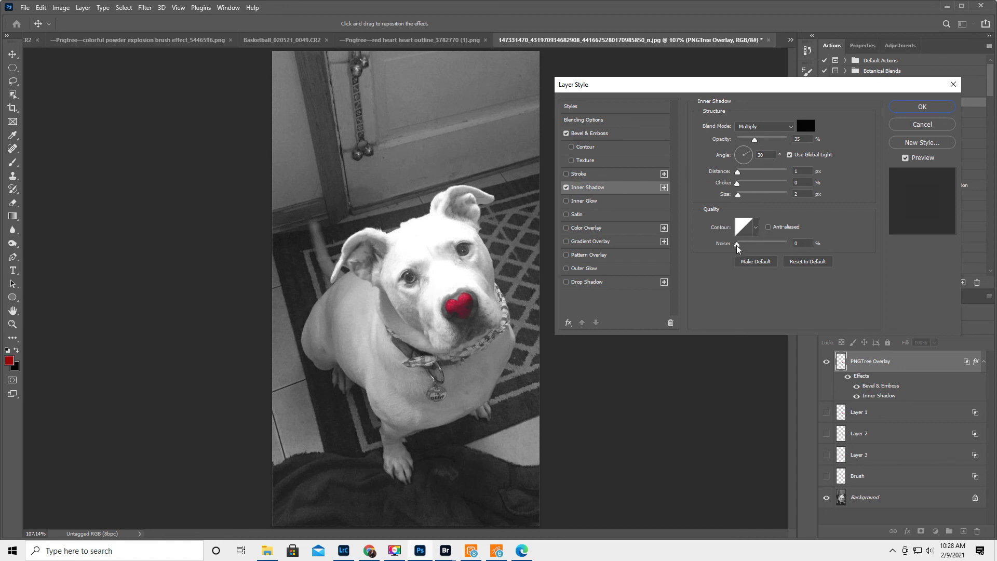
{"action": "left_click", "coordinate": [757, 229]}
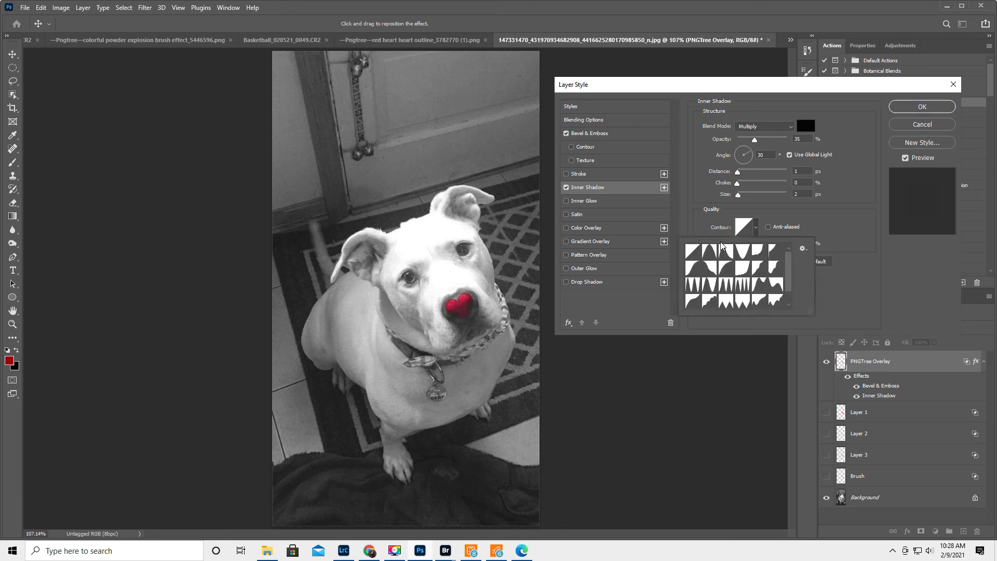
{"action": "left_click", "coordinate": [709, 253]}
{"action": "left_click", "coordinate": [725, 252]}
{"action": "left_click", "coordinate": [693, 251]}
{"action": "left_click", "coordinate": [915, 129]}
{"action": "left_click", "coordinate": [915, 129]}
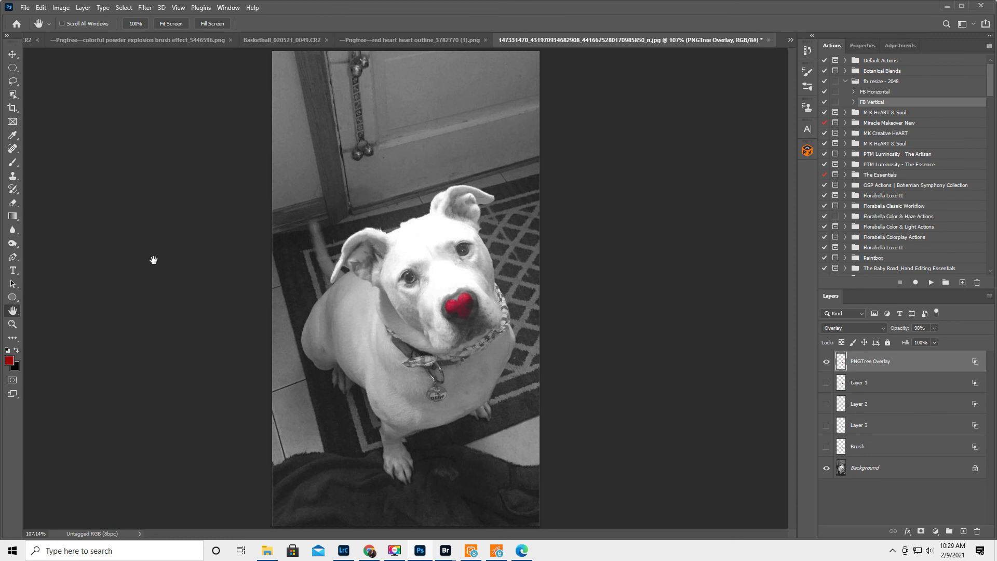
Step: Lower the PNGTree Overlay layer's opacity to 90% and inspect the heart on the nose up close
{"action": "left_click", "coordinate": [14, 325]}
{"action": "left_click", "coordinate": [467, 300]}
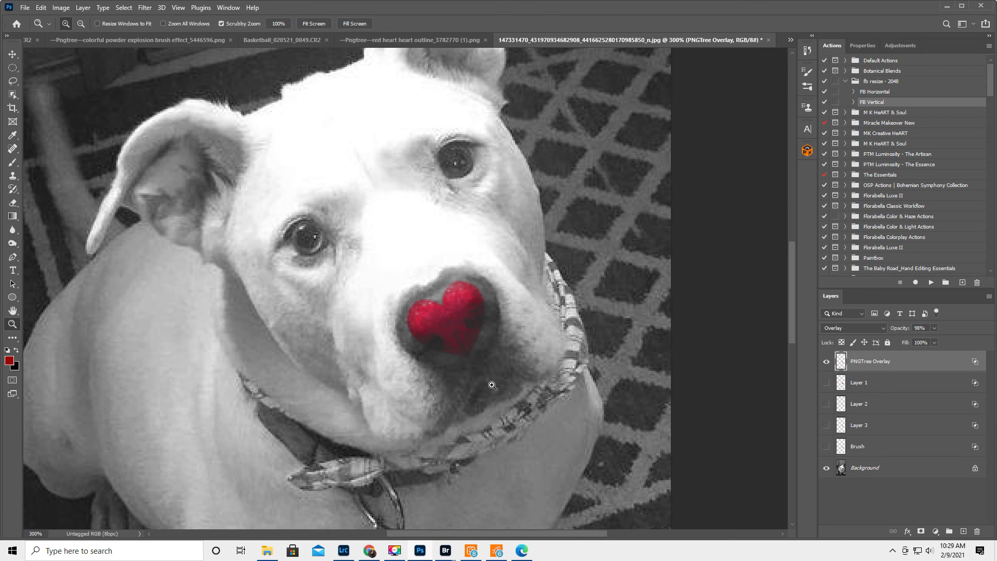
{"action": "left_click", "coordinate": [475, 387], "text": "alt"}
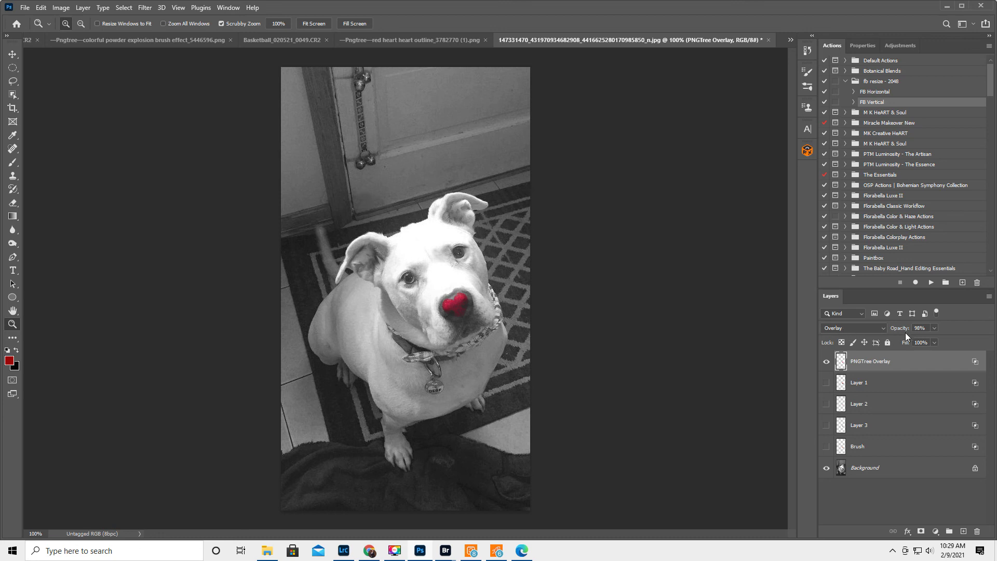
{"action": "left_click_drag", "start_coordinate": [899, 332], "coordinate": [896, 333]}
{"action": "left_click_drag", "start_coordinate": [463, 316], "coordinate": [562, 367]}
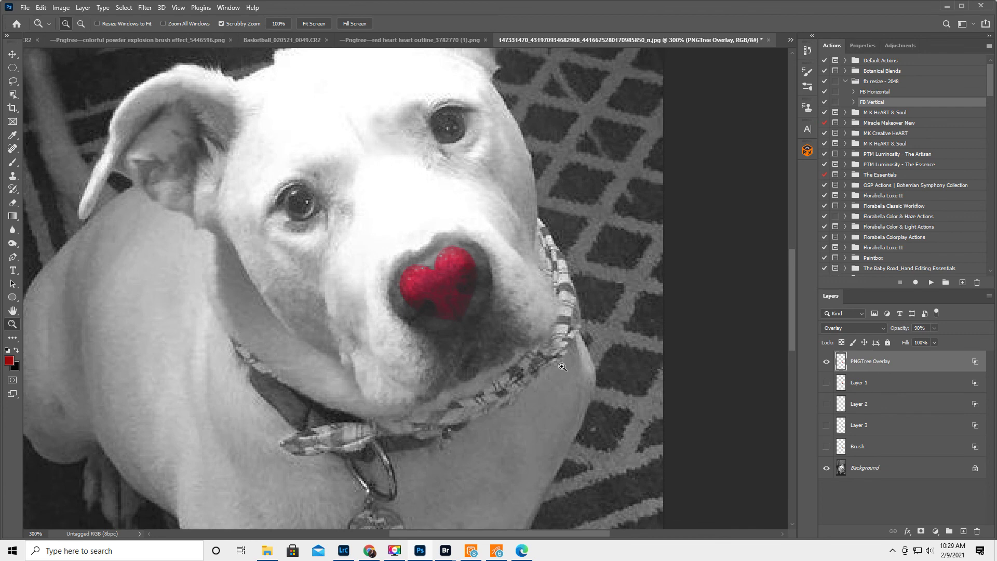